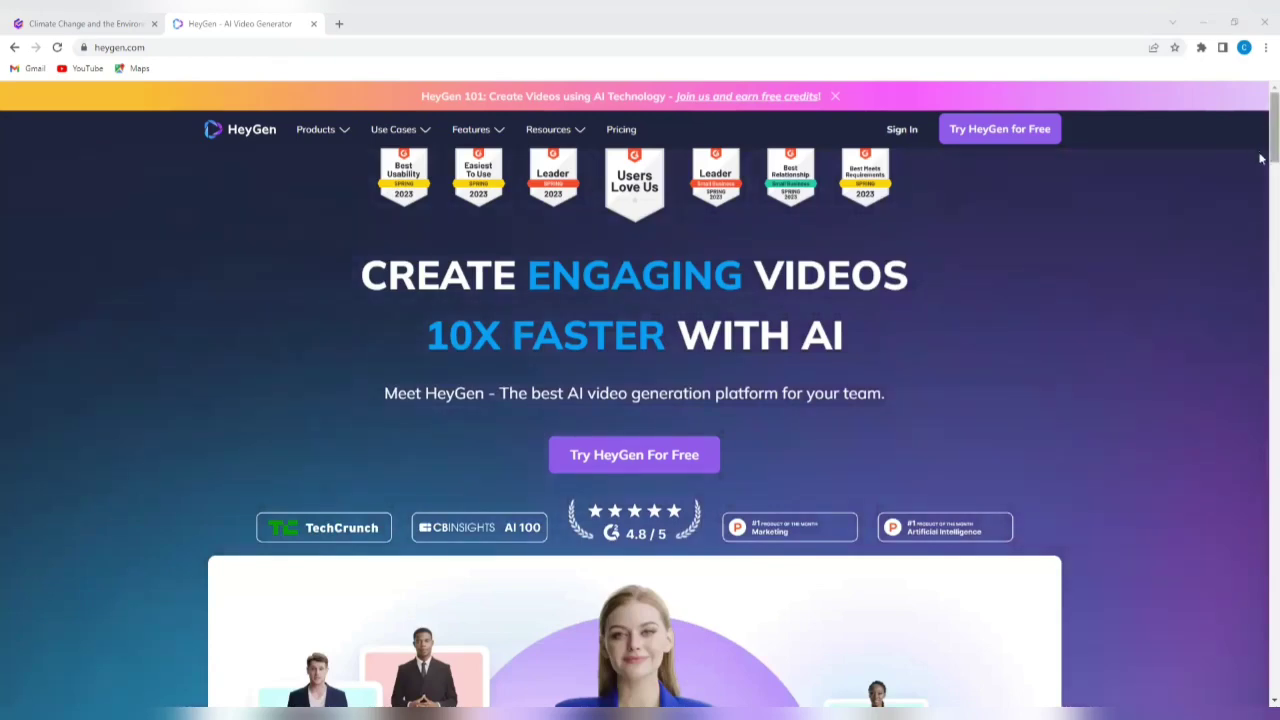
# Step: Scroll the homepage past the demo video and 3 Easy Steps to the Why HeyGen features
pyautogui.scroll(-4, 1261, 158)
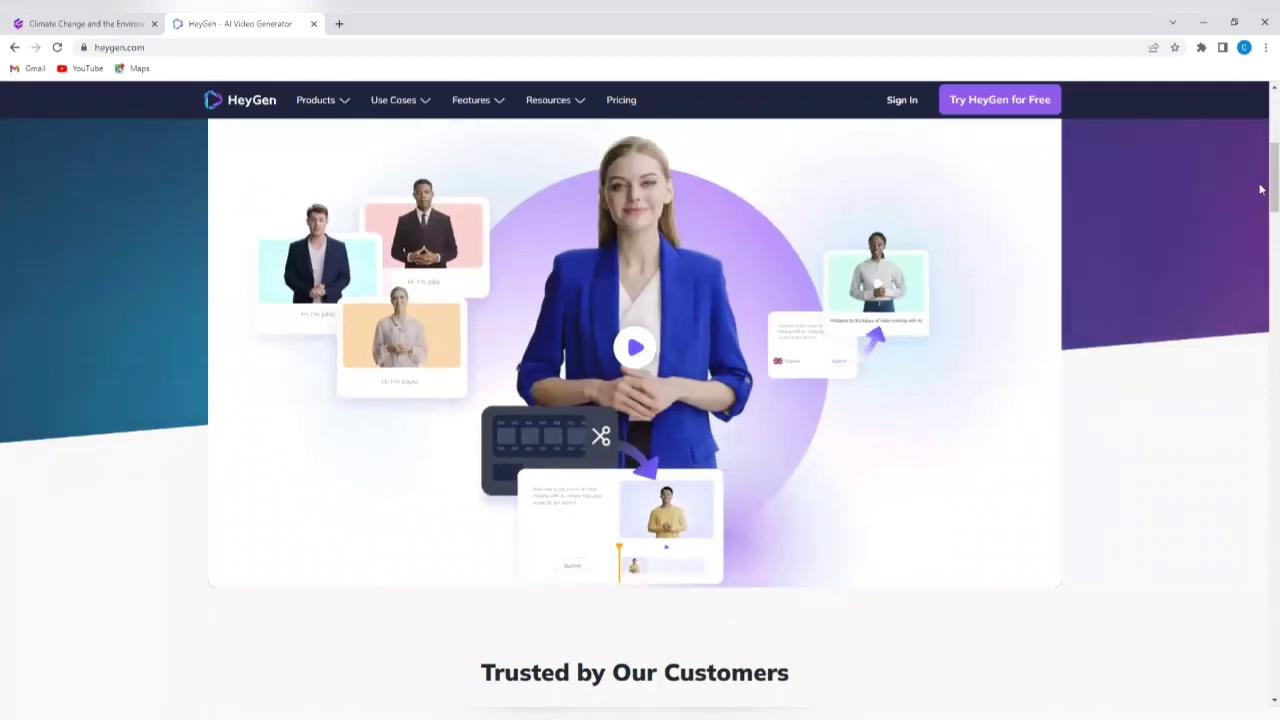
pyautogui.moveTo(1262, 212); pyautogui.dragTo(1262, 280)
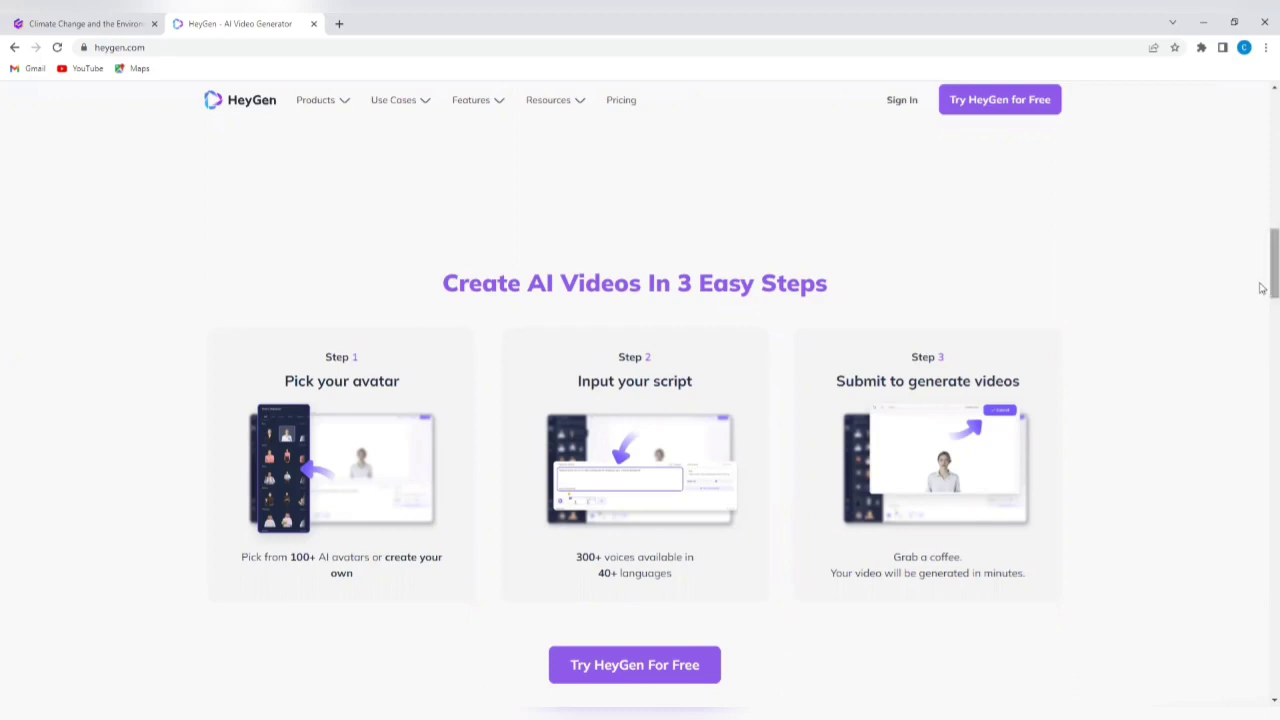
pyautogui.moveTo(1261, 293); pyautogui.dragTo(1262, 325)
pyautogui.scroll(-3, 1262, 325)
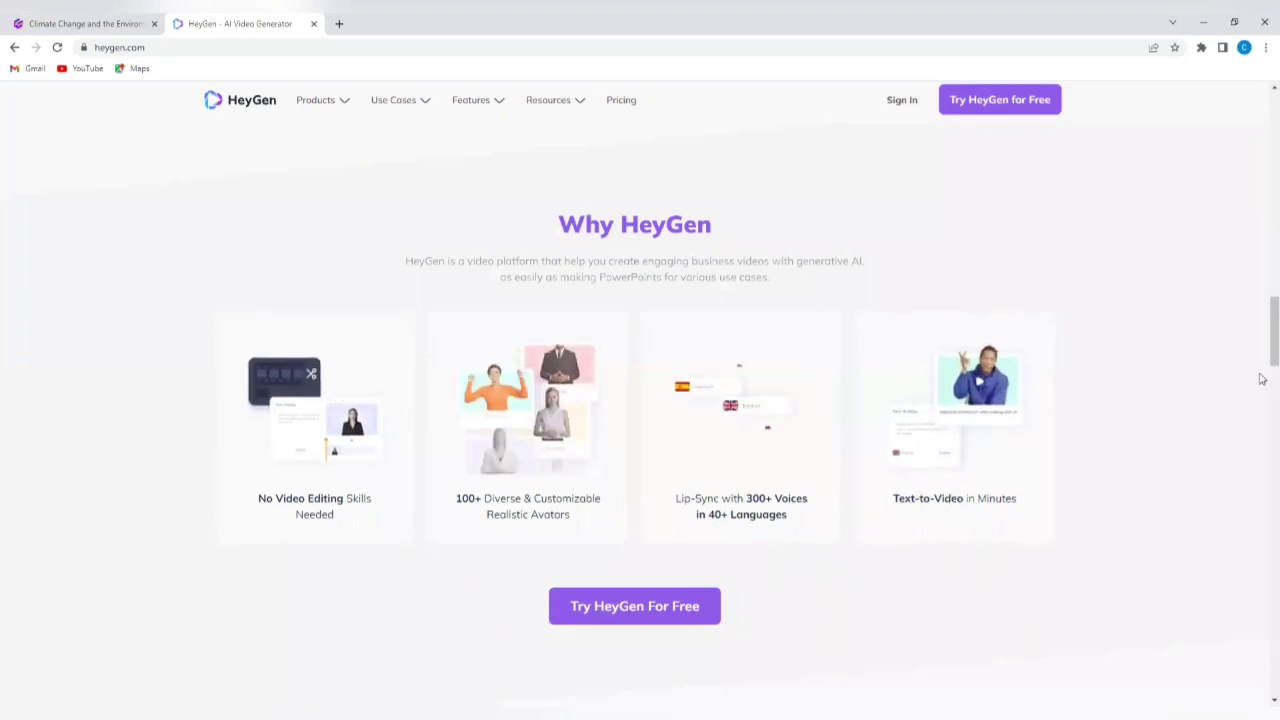
# Step: Scroll through All Features to the Join our community footer, then back to the top headline
pyautogui.scroll(-1, 1262, 362)
pyautogui.scroll(-3, 1262, 362)
pyautogui.moveTo(1262, 392); pyautogui.dragTo(1263, 417)
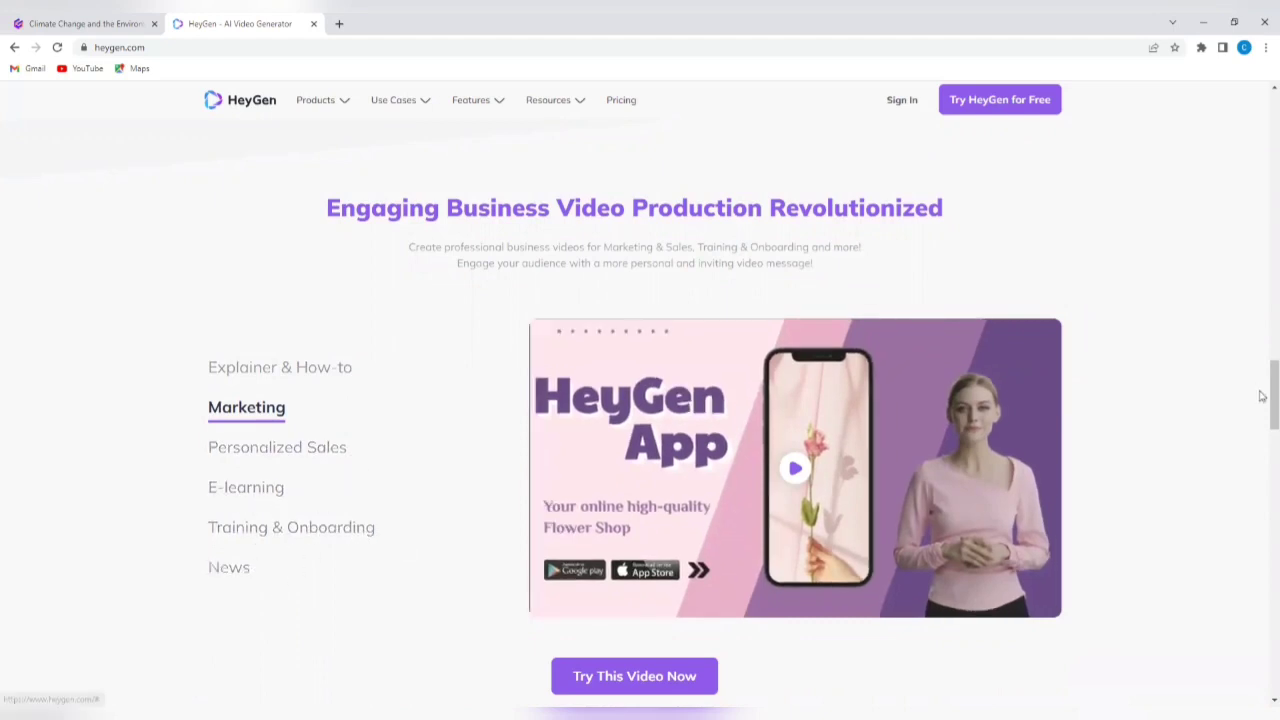
pyautogui.moveTo(1262, 398); pyautogui.dragTo(1262, 476)
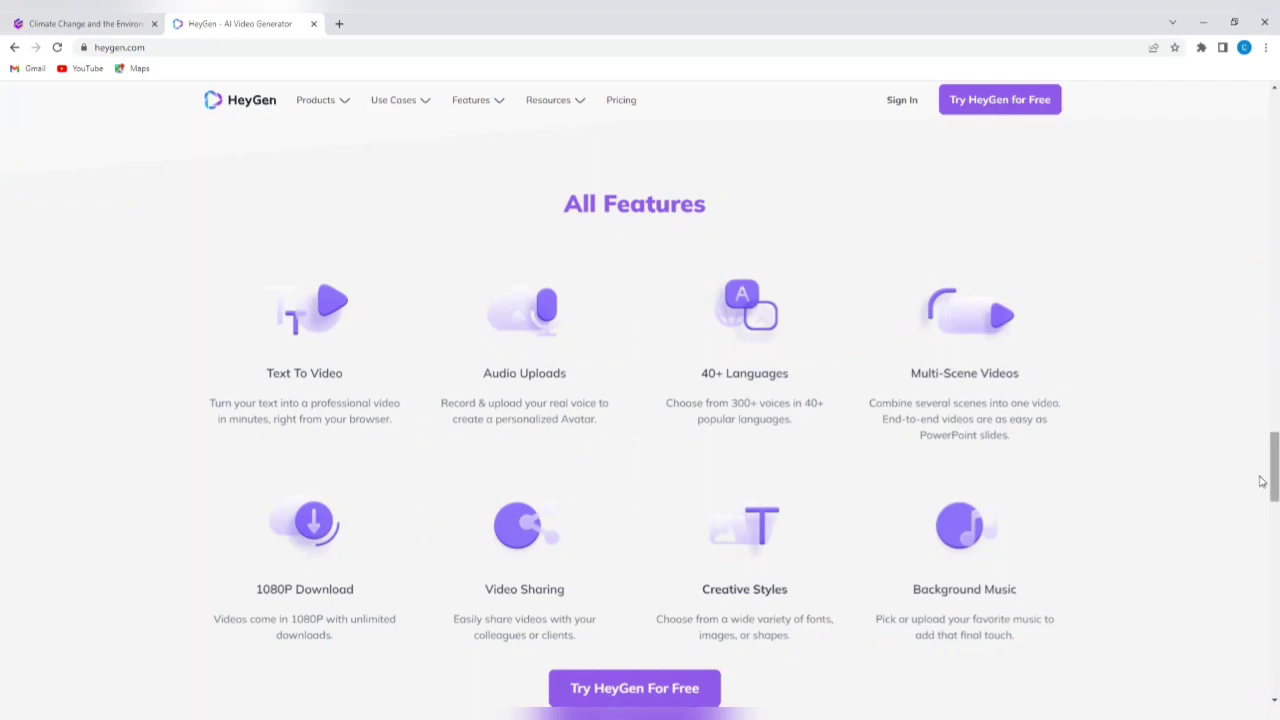
pyautogui.moveTo(1262, 481); pyautogui.dragTo(1262, 653)
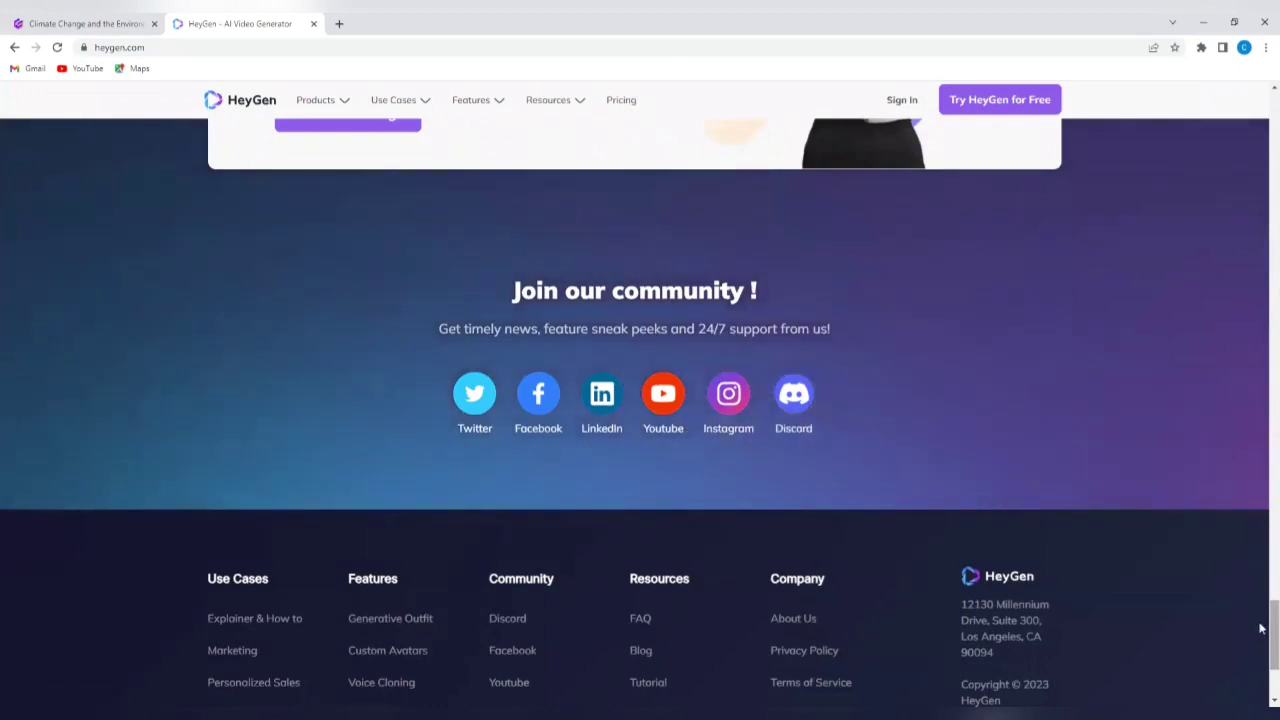
pyautogui.moveTo(1261, 628); pyautogui.dragTo(1169, 128)
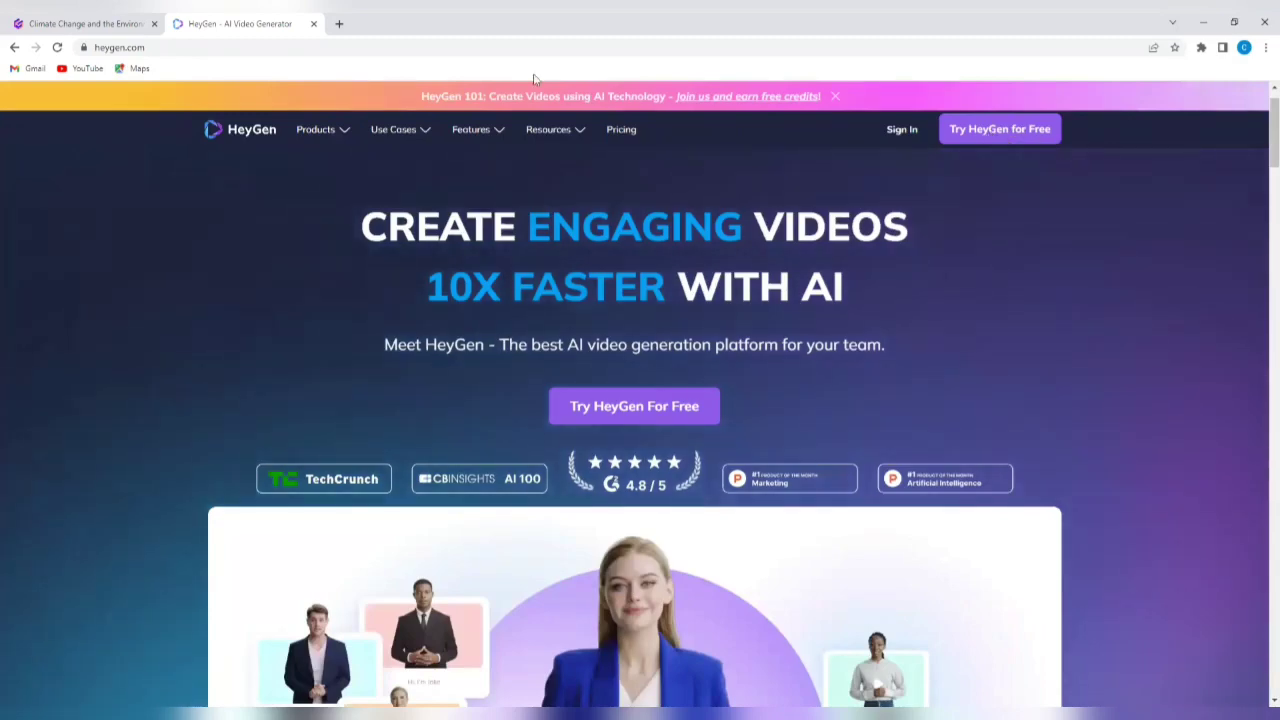
# Step: Browse the Products, Use Cases, Features and Resources dropdown menus in the header
pyautogui.click(342, 137)
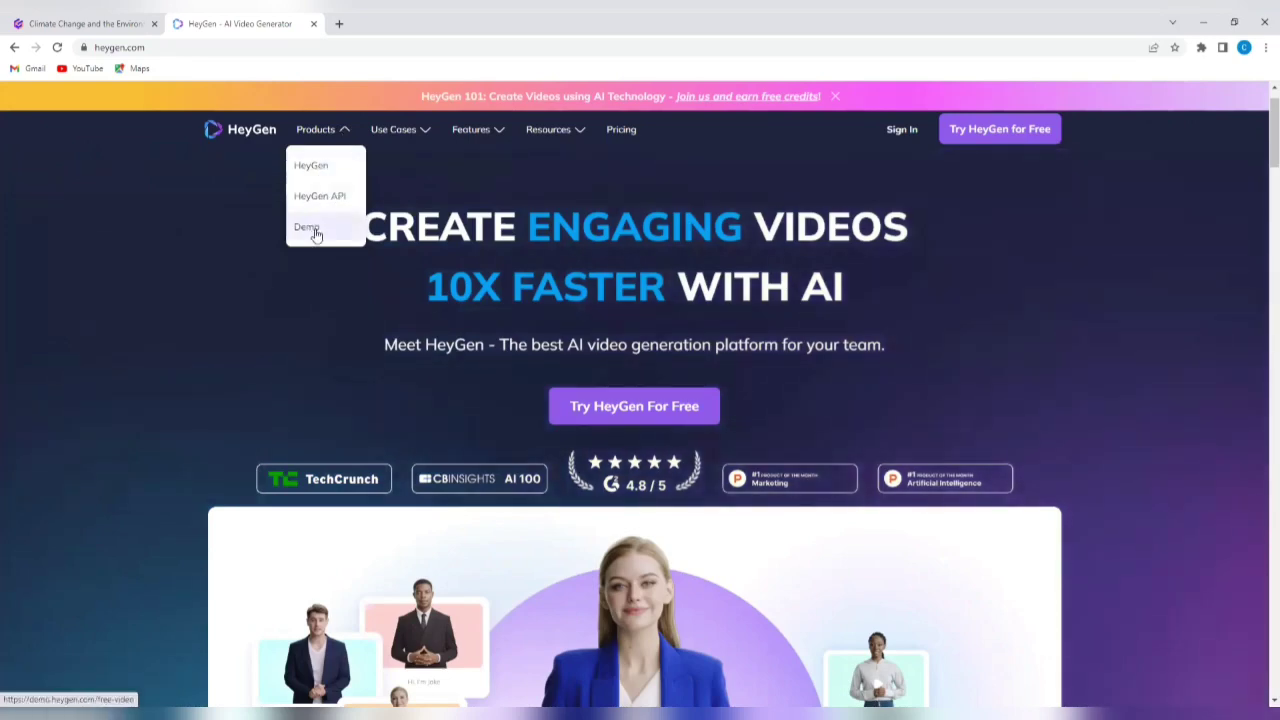
pyautogui.click(421, 135)
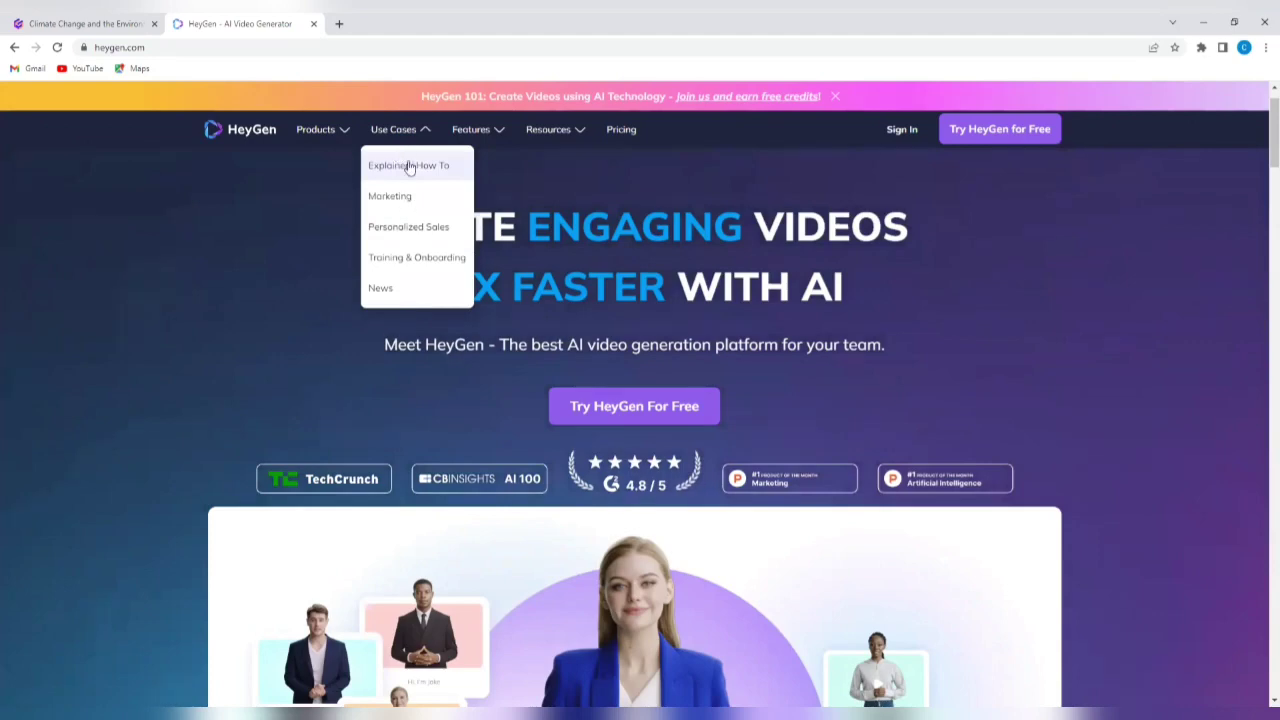
pyautogui.click(497, 134)
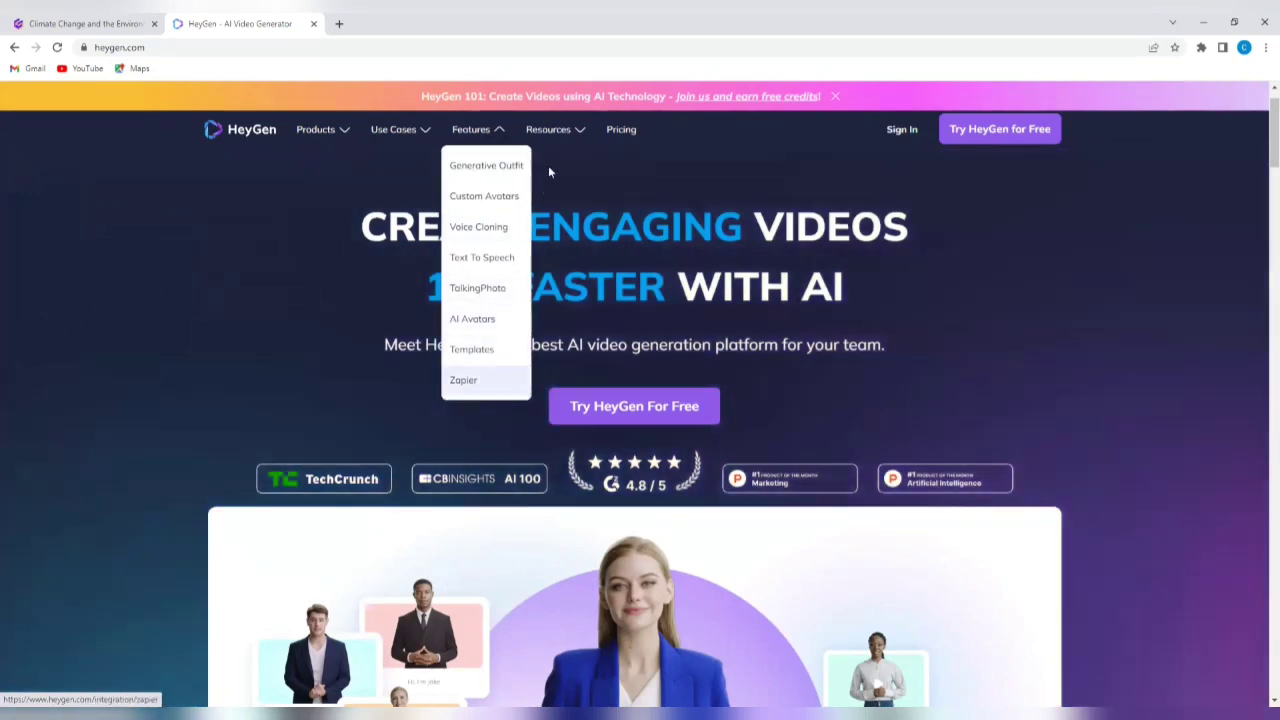
pyautogui.click(575, 132)
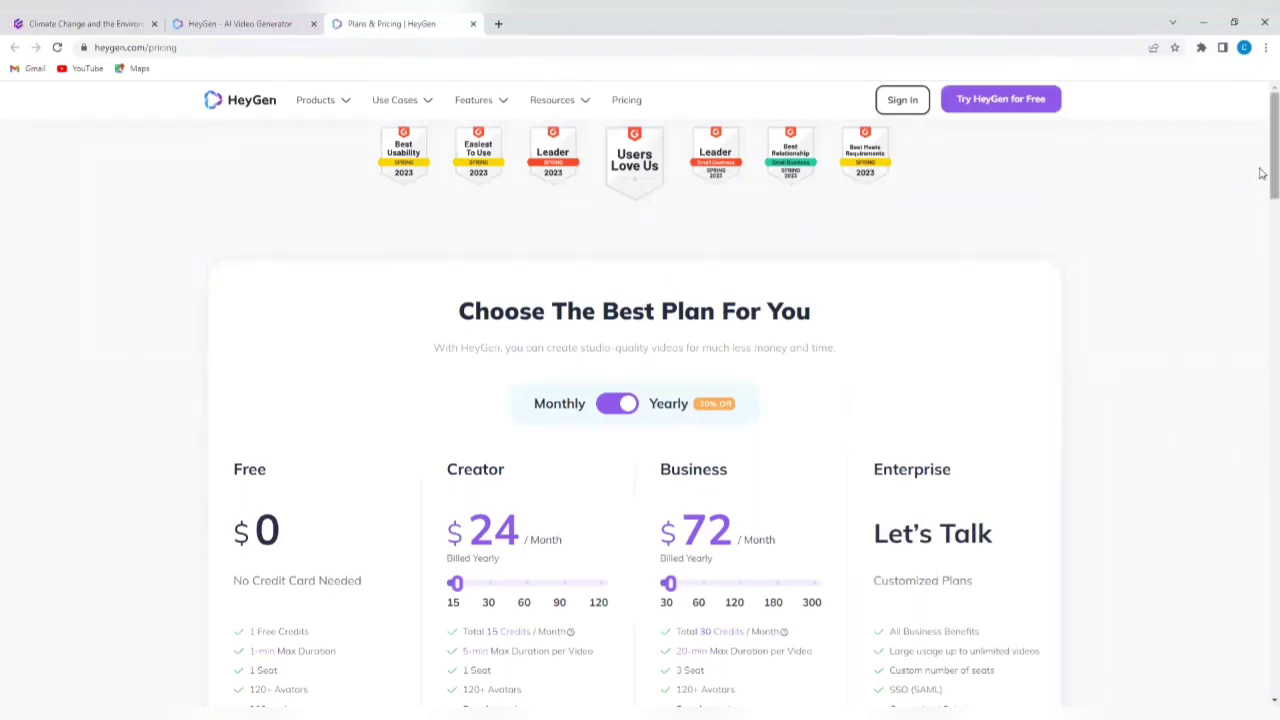
# Step: Scroll down the Plans & Pricing page
pyautogui.scroll(-2, 1262, 173)
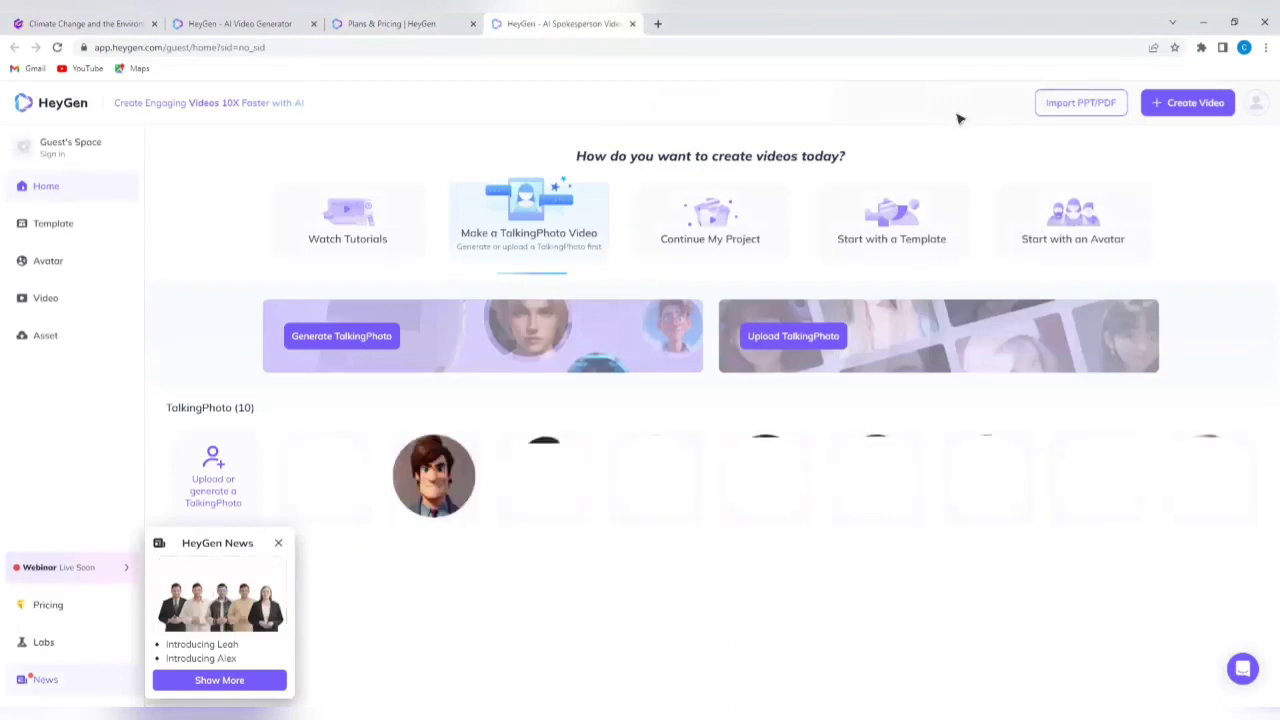
# Step: Dismiss the HeyGen News popup and browse the TalkingPhoto avatar gallery
pyautogui.click(279, 545)
pyautogui.moveTo(688, 500)
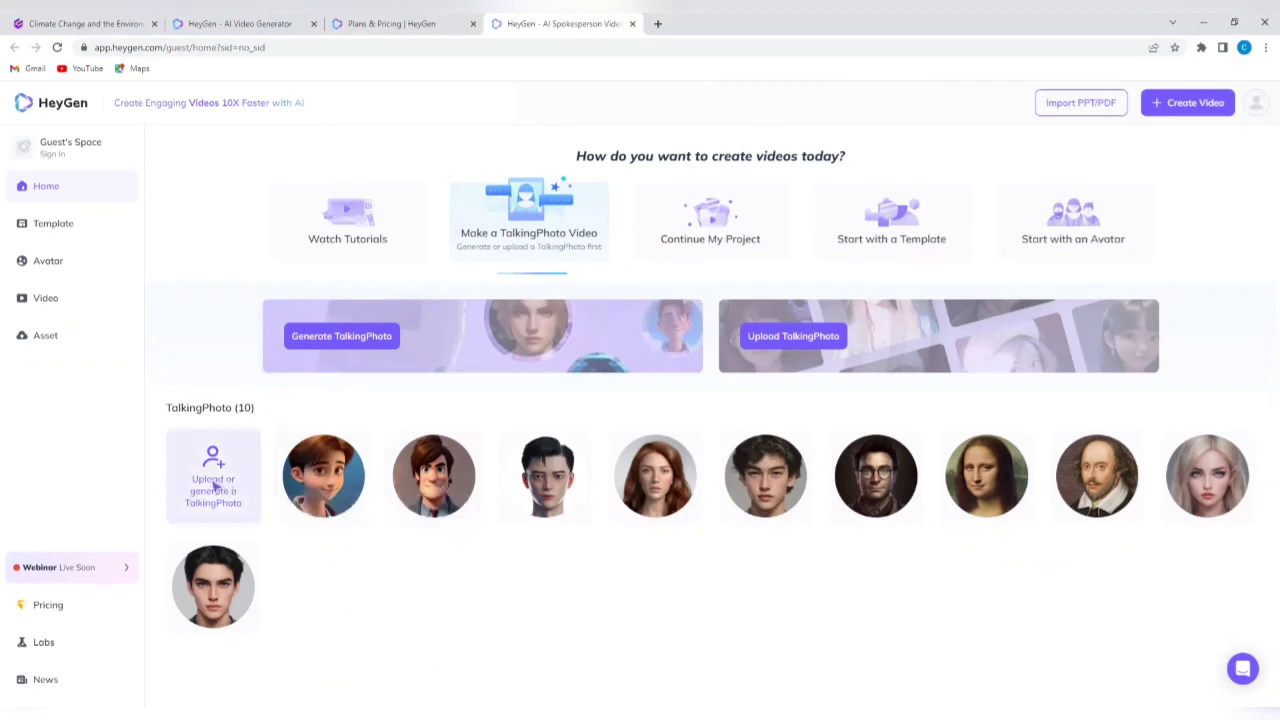
pyautogui.moveTo(232, 585)
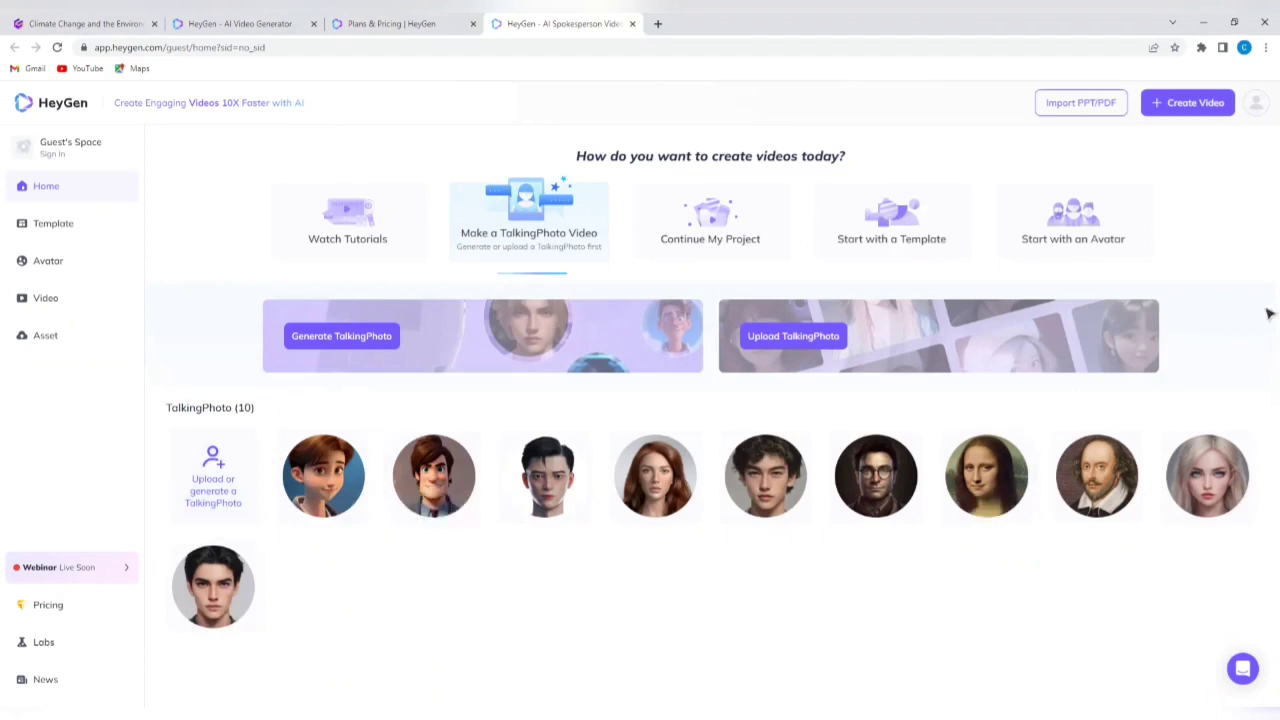
pyautogui.moveTo(754, 446)
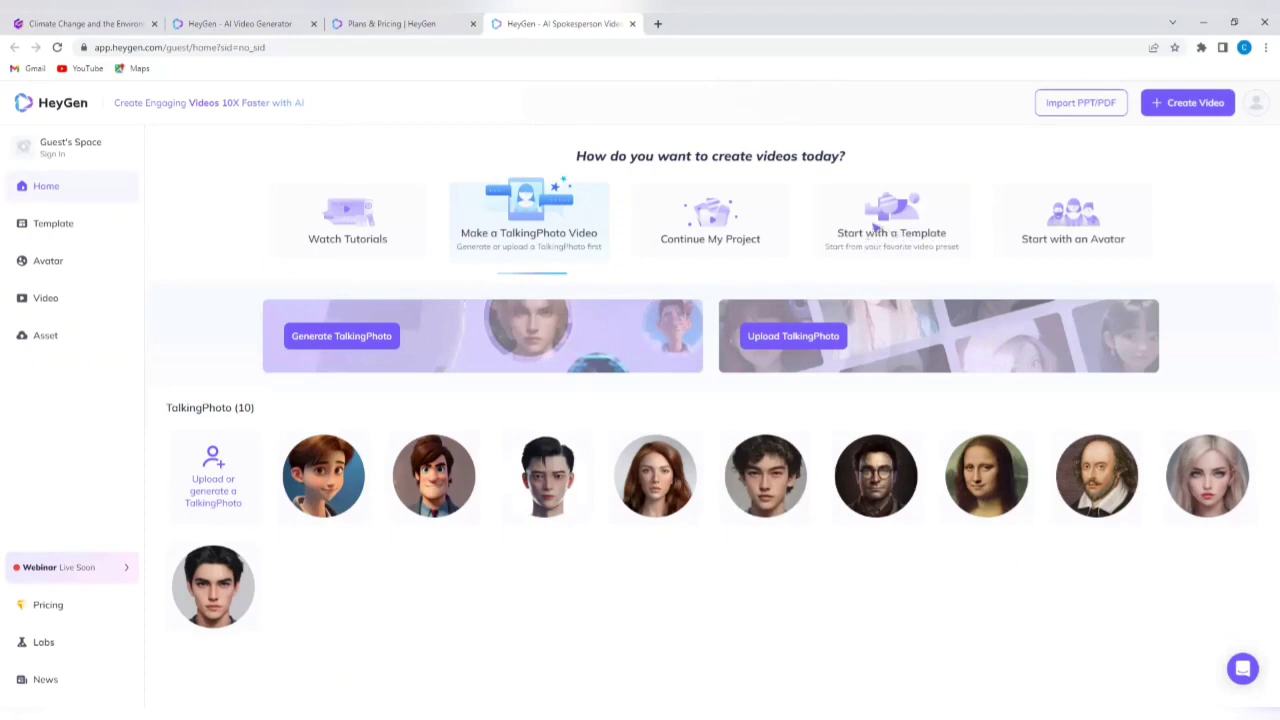
# Step: Choose Start with a Template and preview the Social Media Intro Video template
pyautogui.click(880, 240)
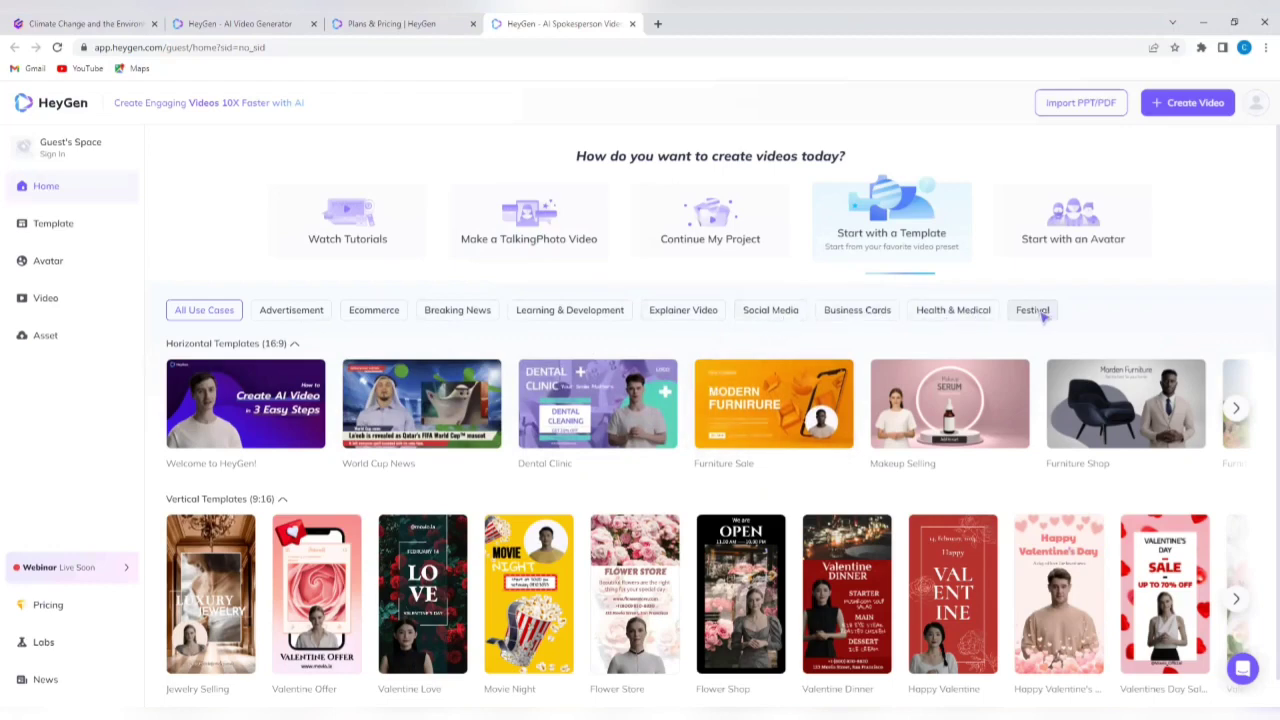
pyautogui.click(767, 312)
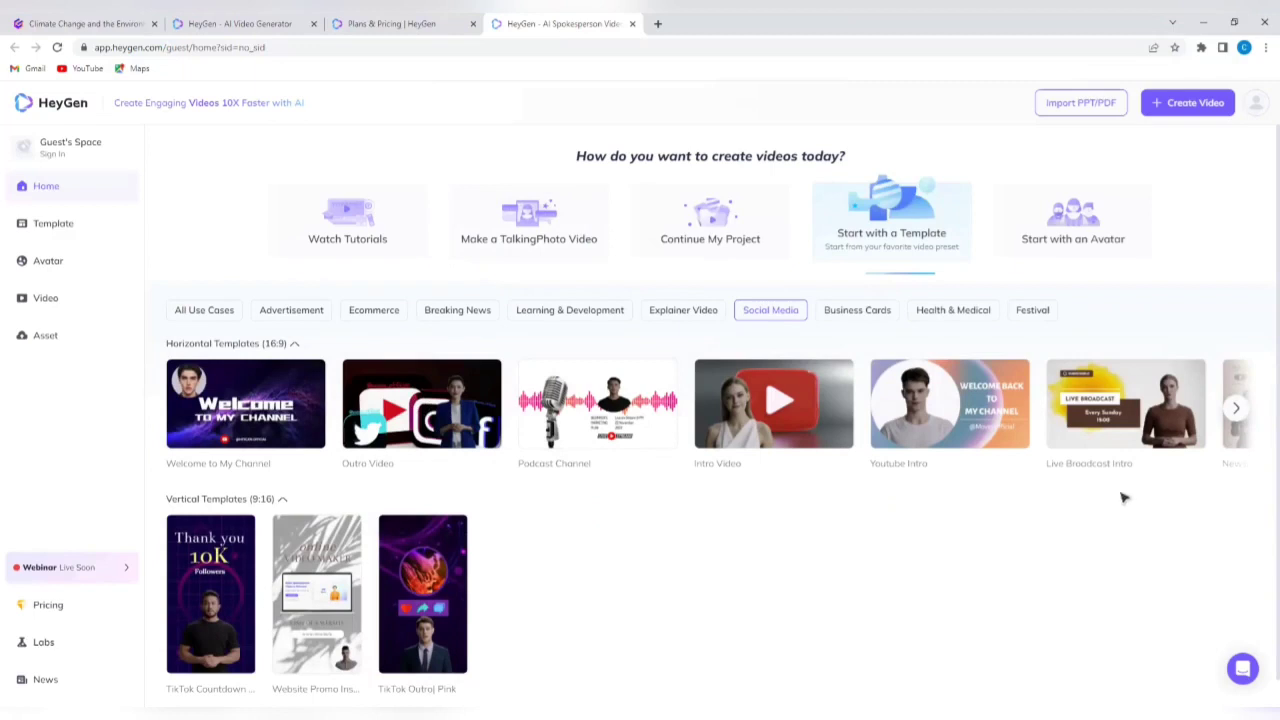
pyautogui.click(797, 441)
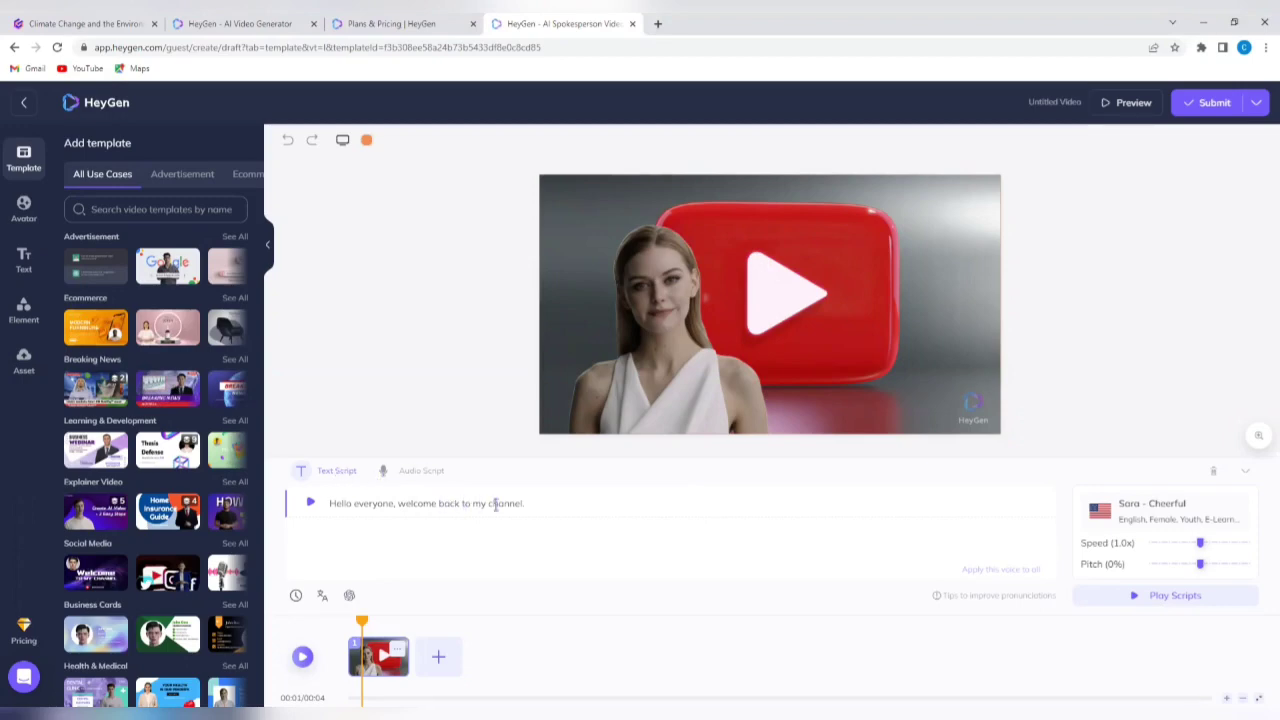
# Step: Rewrite the intro scene's script line as 'Are you ready for our next sales?'
pyautogui.click(536, 503)
pyautogui.press('BackSpace')
pyautogui.press('BackSpace')
pyautogui.press('BackSpace')
pyautogui.press('BackSpace')
pyautogui.press('BackSpace')
pyautogui.press('BackSpace')
pyautogui.press('BackSpace')
pyautogui.press('BackSpace')
pyautogui.press('BackSpace')
pyautogui.press('BackSpace')
pyautogui.press('BackSpace')
pyautogui.press('BackSpace')
pyautogui.press('BackSpace')
pyautogui.press('BackSpace')
pyautogui.press('BackSpace')
pyautogui.press('BackSpace')
pyautogui.press('BackSpace')
pyautogui.press('BackSpace')
pyautogui.press('BackSpace')
pyautogui.press('BackSpace')
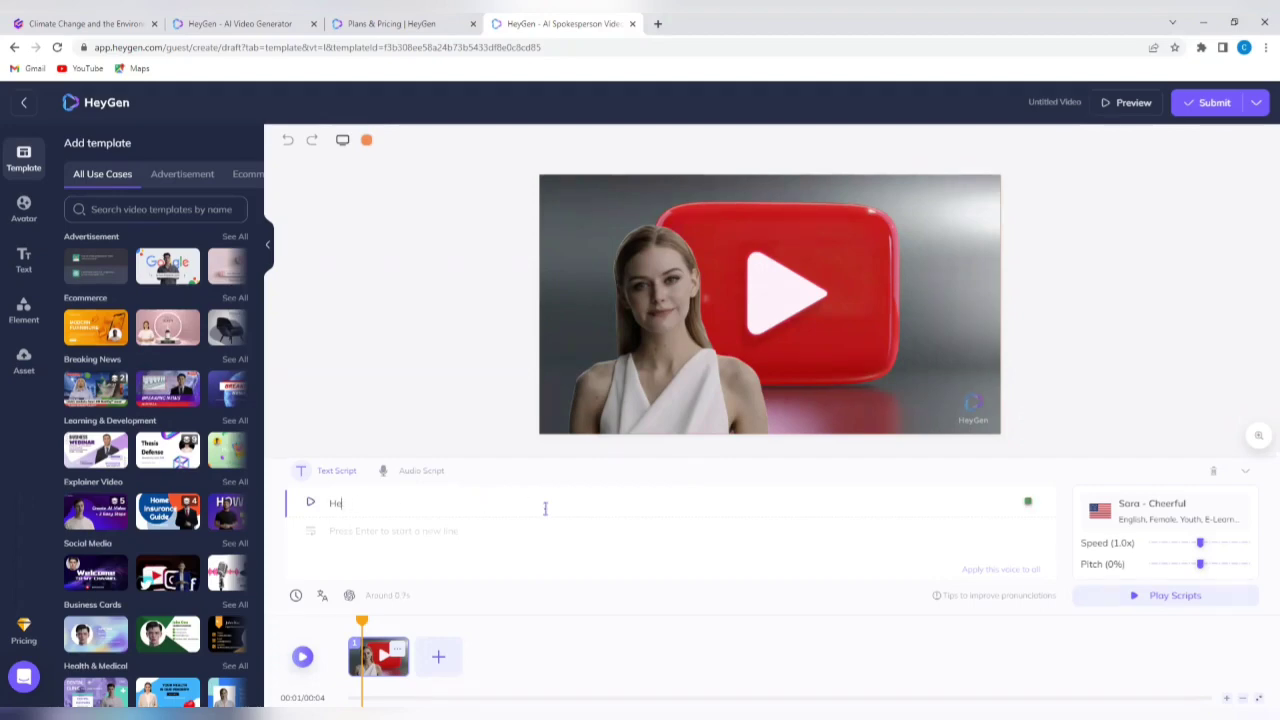
pyautogui.press('BackSpace')
pyautogui.press('BackSpace')
pyautogui.write('Are you ready')
pyautogui.write('for our next so')
pyautogui.write('les')
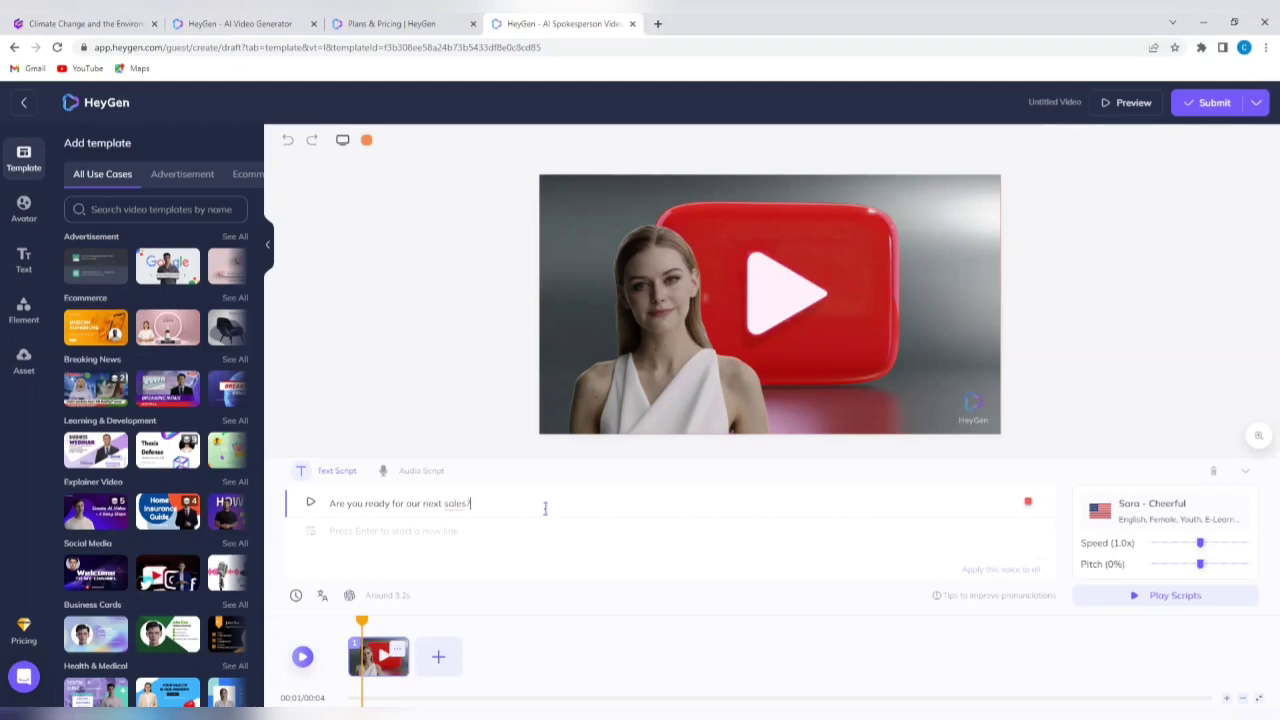
pyautogui.write('?')
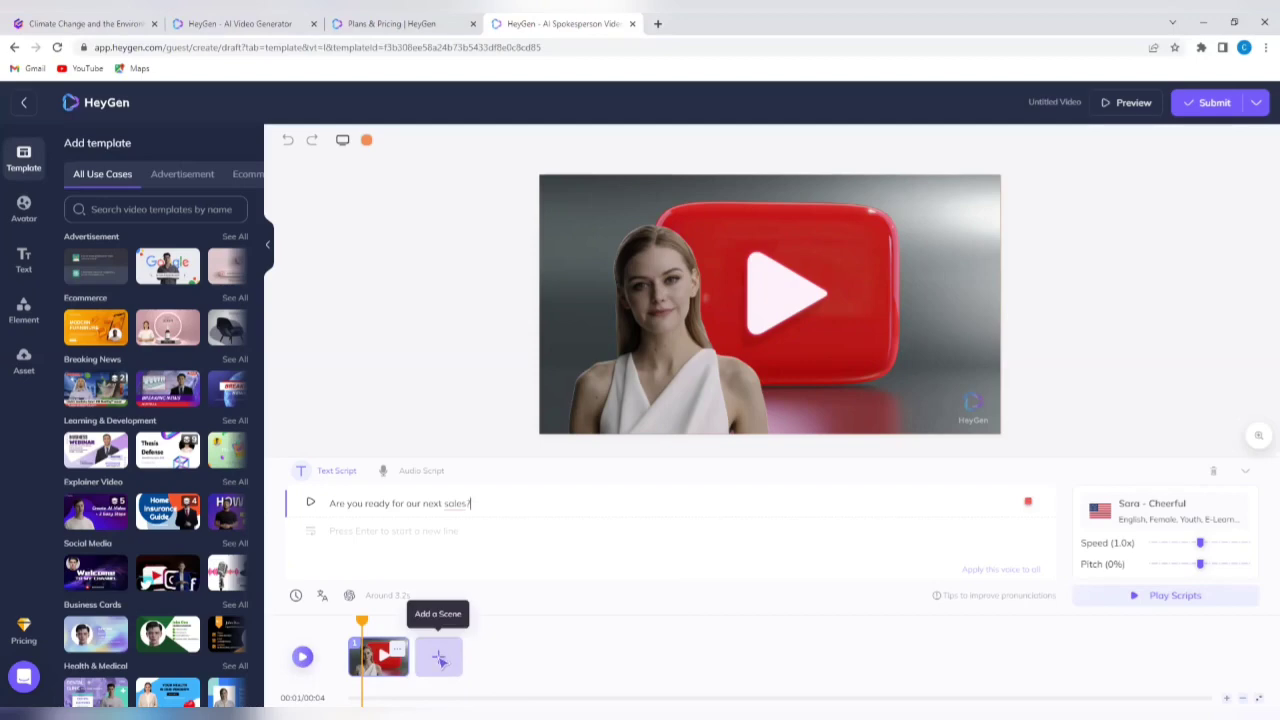
# Step: Add a second scene and load the makeup serum promo template into it
pyautogui.click(439, 659)
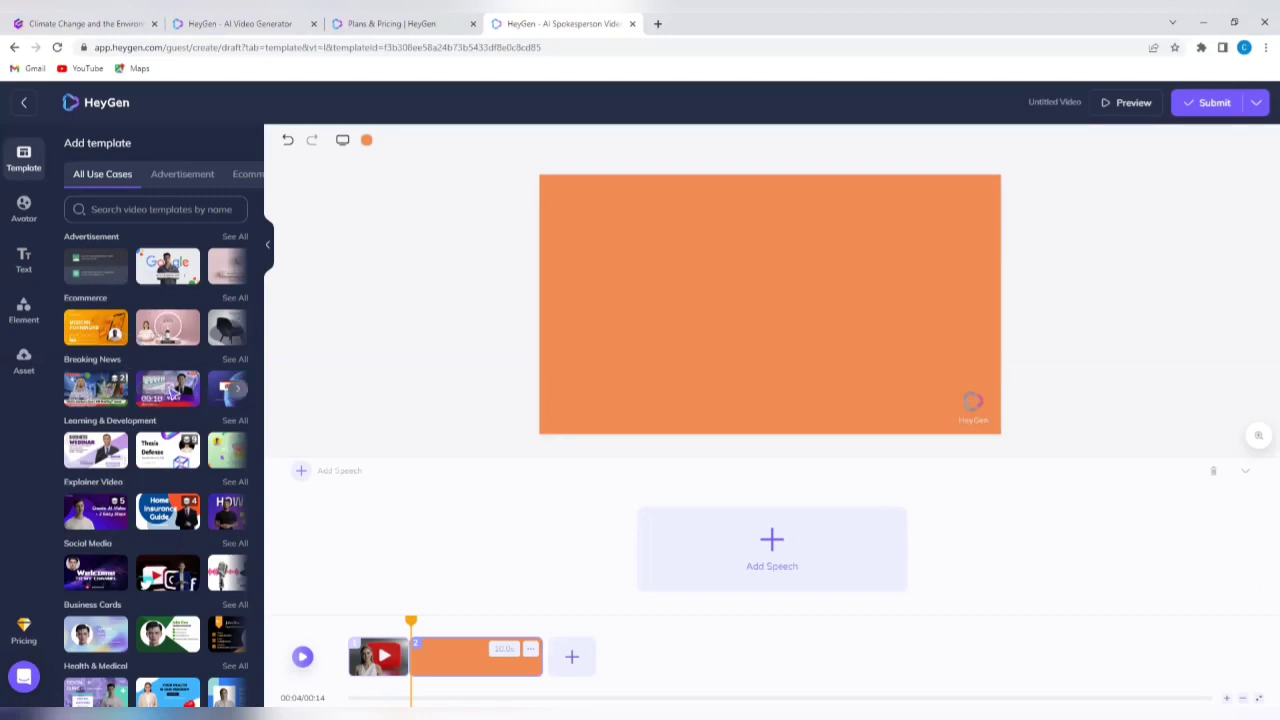
pyautogui.moveTo(180, 340)
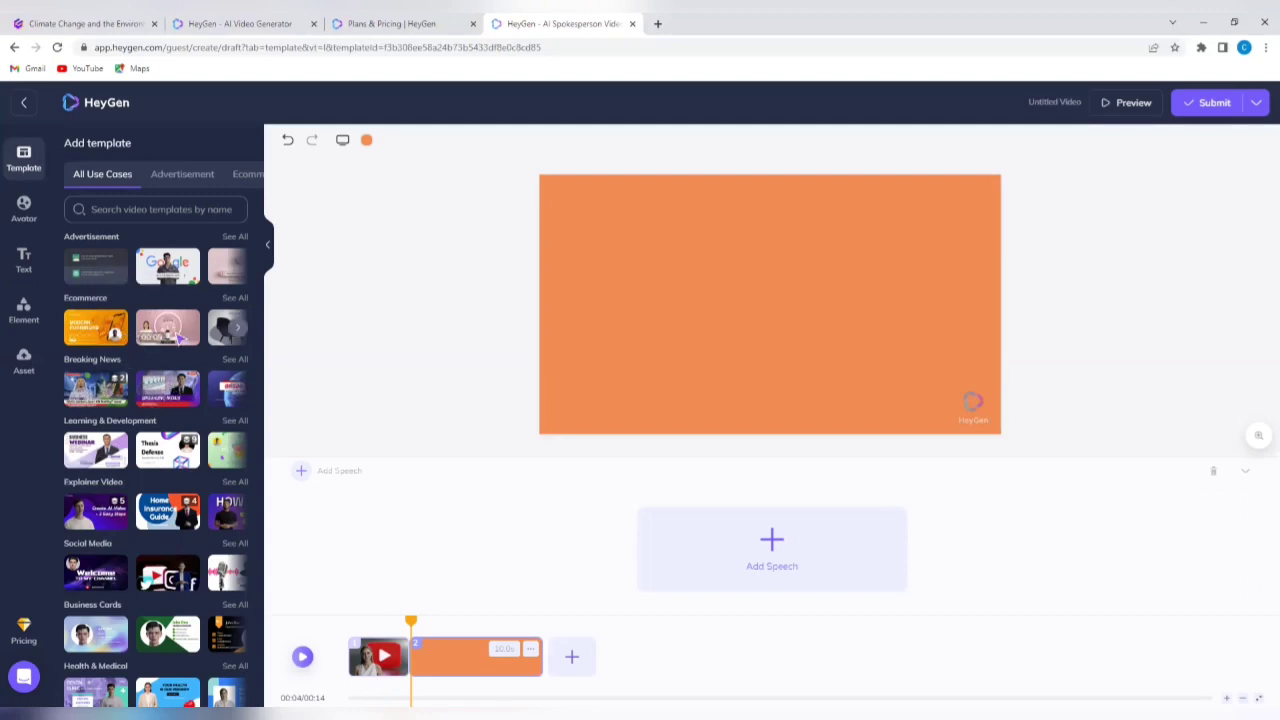
pyautogui.click(771, 549)
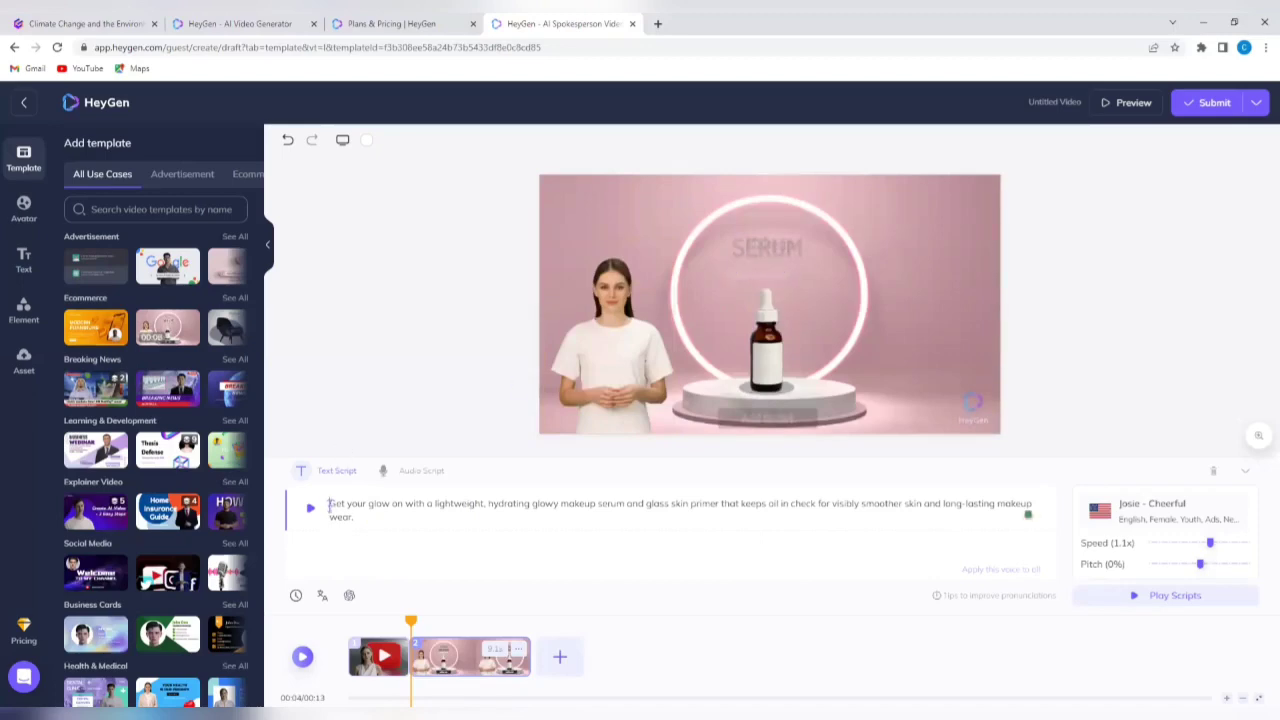
# Step: Replace the serum script with a 50%-off high quality products offer, valid while stocks last
pyautogui.moveTo(328, 505); pyautogui.dragTo(398, 532)
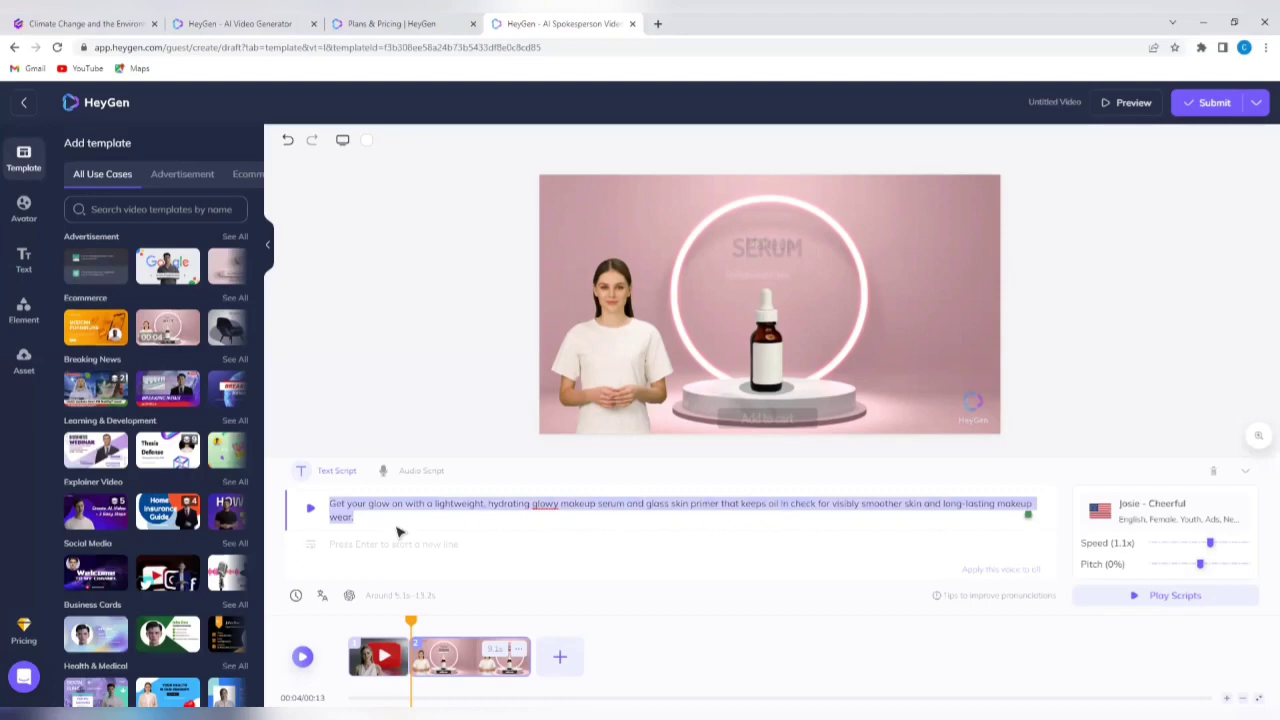
pyautogui.write('We h')
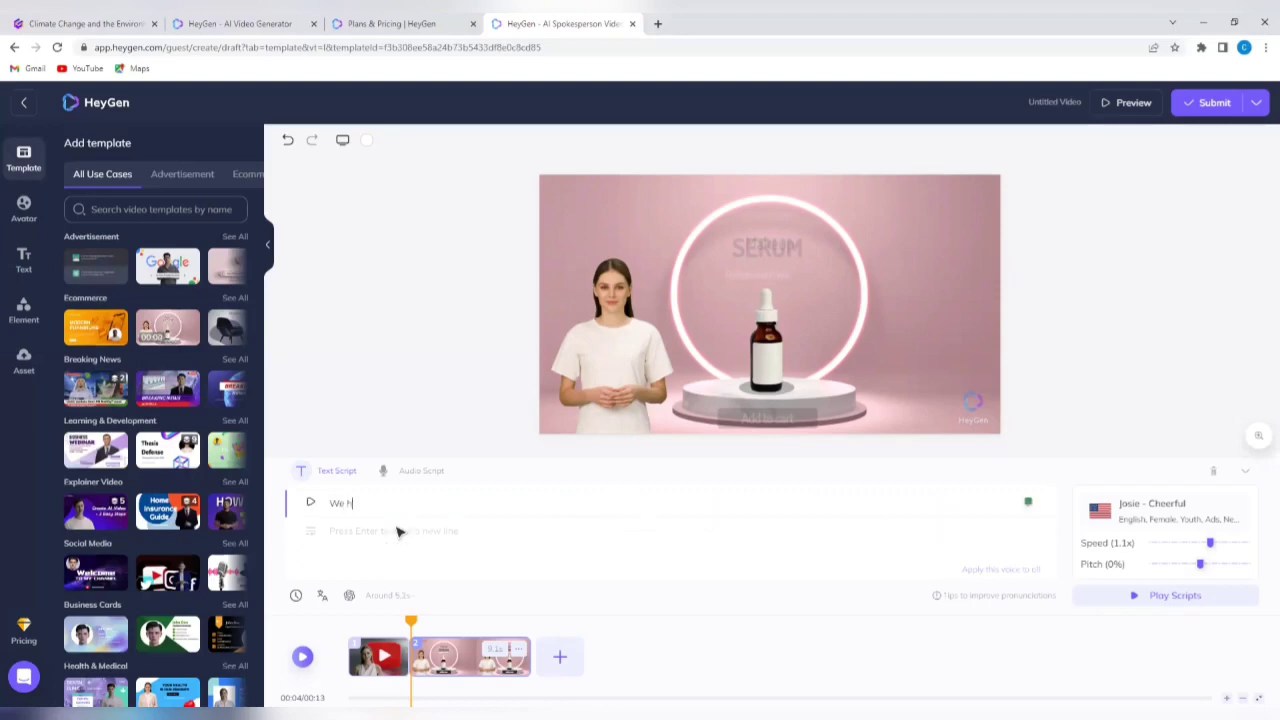
pyautogui.write('ave a lot o')
pyautogui.write('f t')
pyautogui.write('igh quality')
pyautogui.write(' pro')
pyautogui.write('ducts')
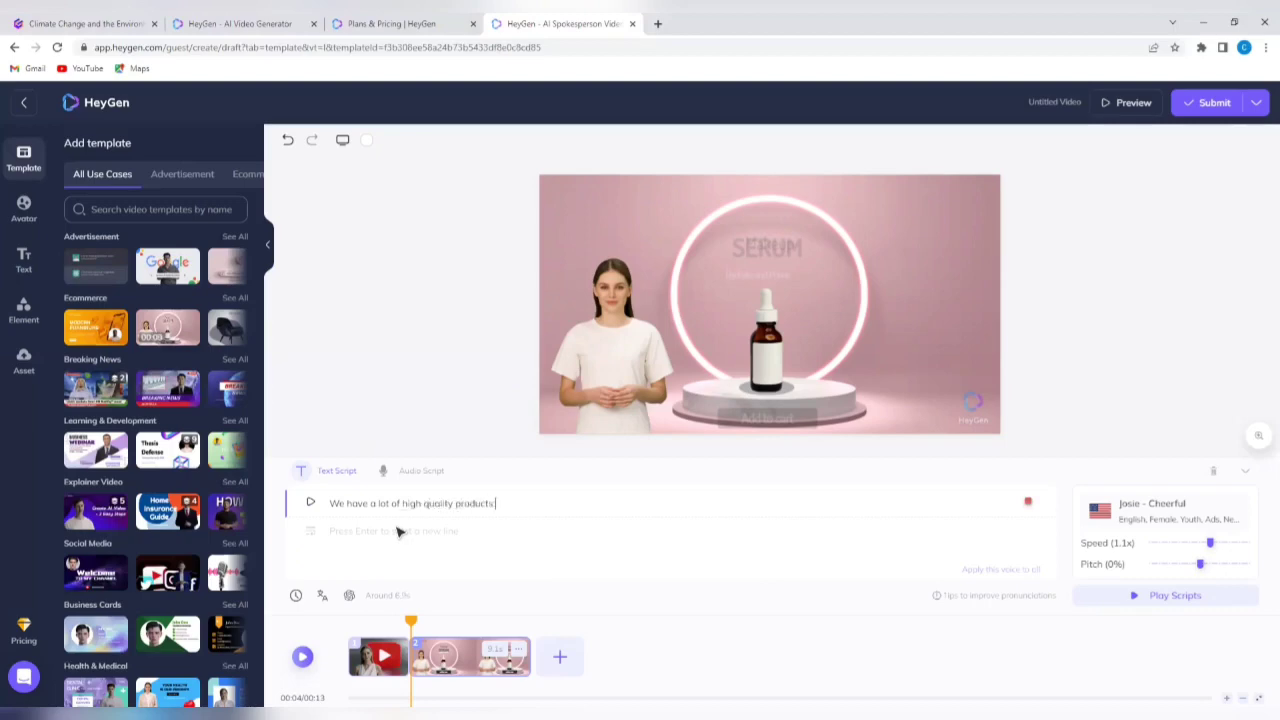
pyautogui.write(' in sto')
pyautogui.write('re for yo')
pyautogui.write('u al')
pyautogui.write(' 50')
pyautogui.write('%')
pyautogui.write(' o')
pyautogui.write('ff! This a')
pyautogui.write('ffer ')
pyautogui.write('is')
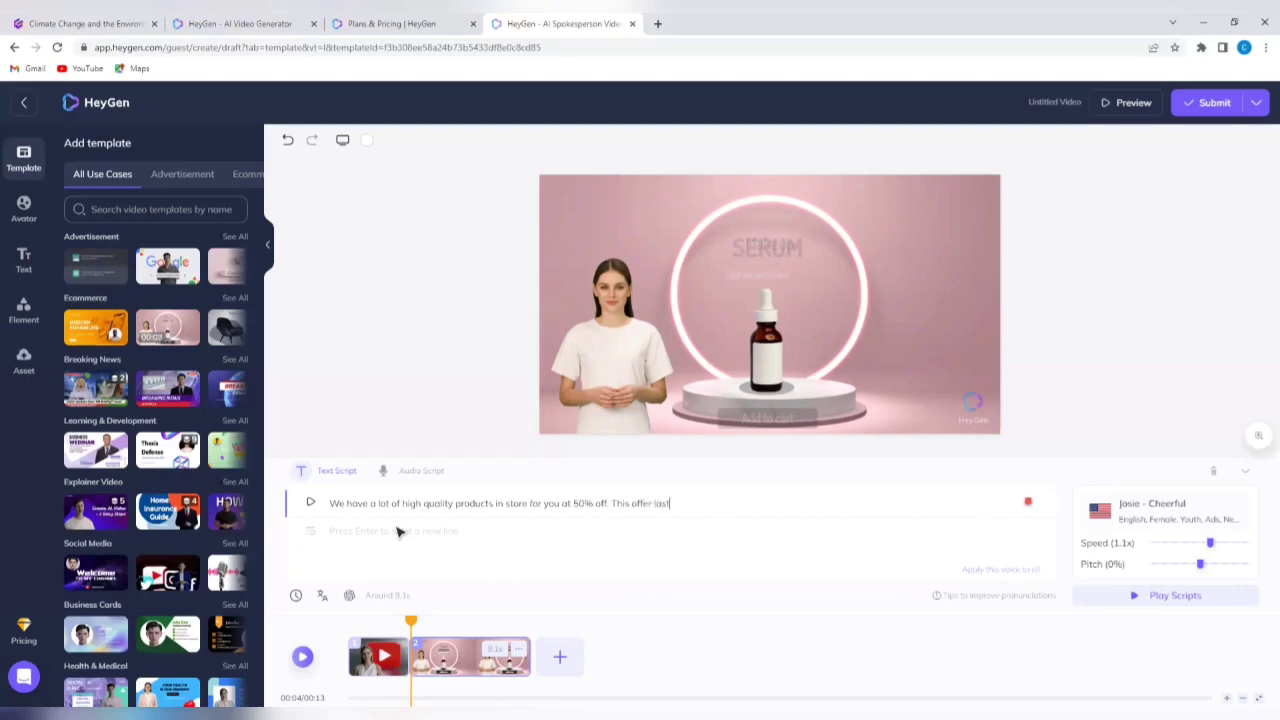
pyautogui.write('s while')
pyautogui.press('BackSpace')
pyautogui.press('BackSpace')
pyautogui.press('BackSpace')
pyautogui.press('BackSpace')
pyautogui.press('BackSpace')
pyautogui.write('is volid while stocks last')
# Step: Add a third scene and apply the Welcome to HeyGen template to it
pyautogui.click(560, 660)
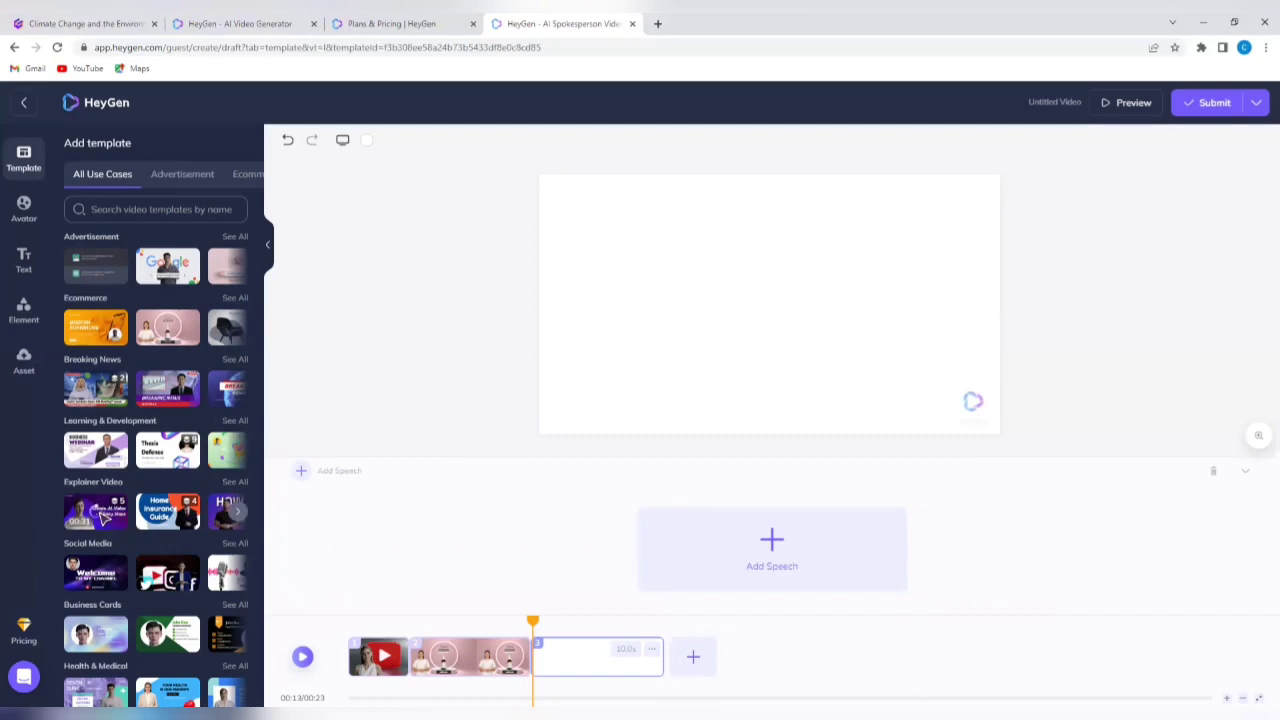
pyautogui.click(100, 514)
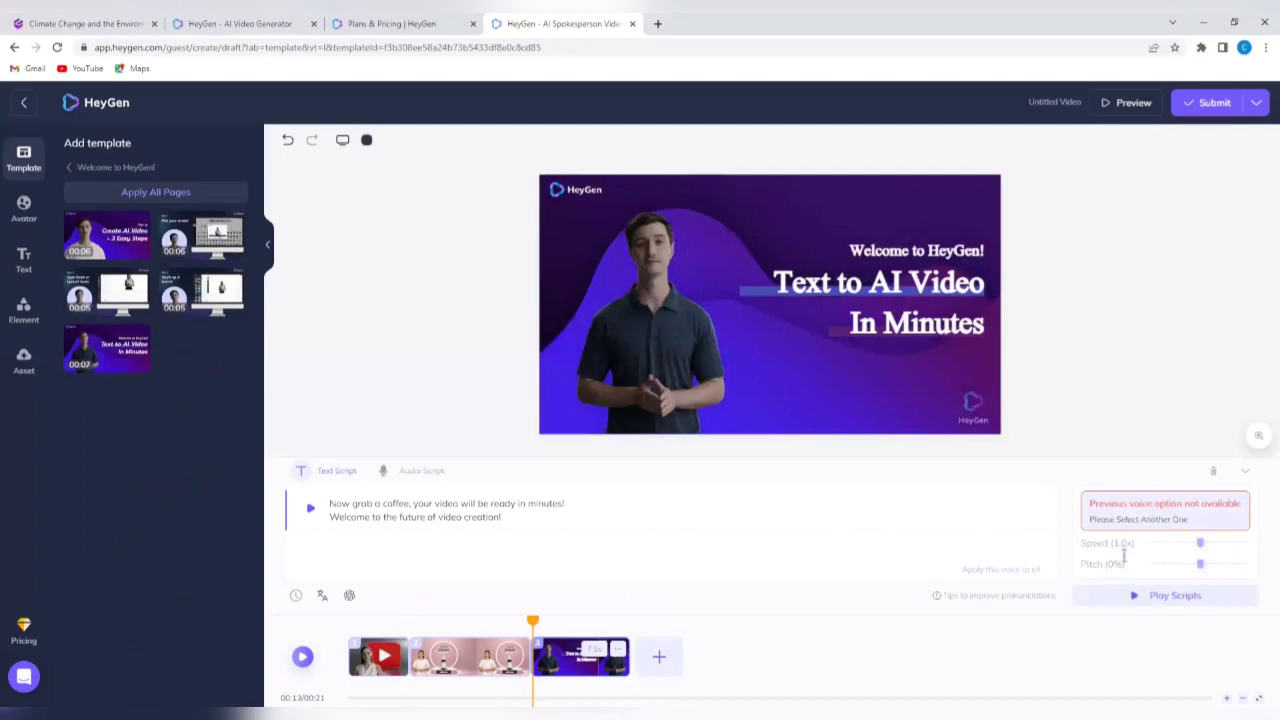
# Step: Replace the welcome scene's unavailable voice with the female voice Sara - Cheerful
pyautogui.click(1163, 511)
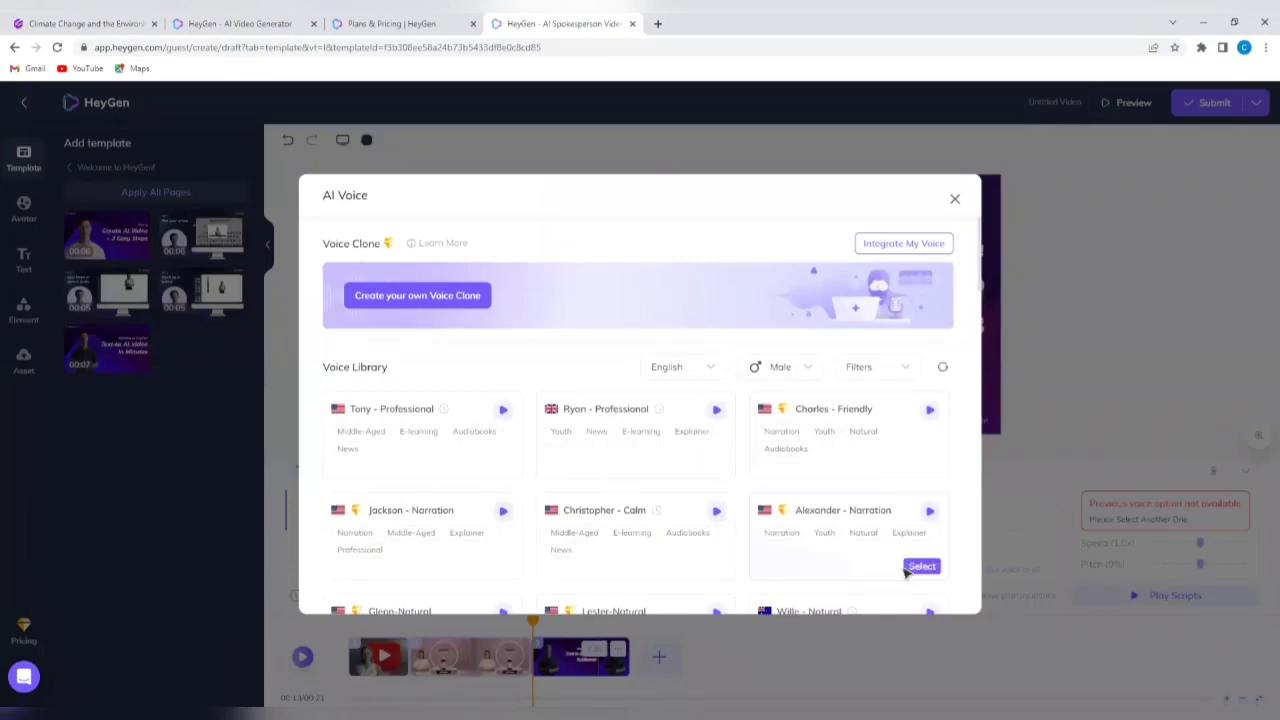
pyautogui.click(778, 366)
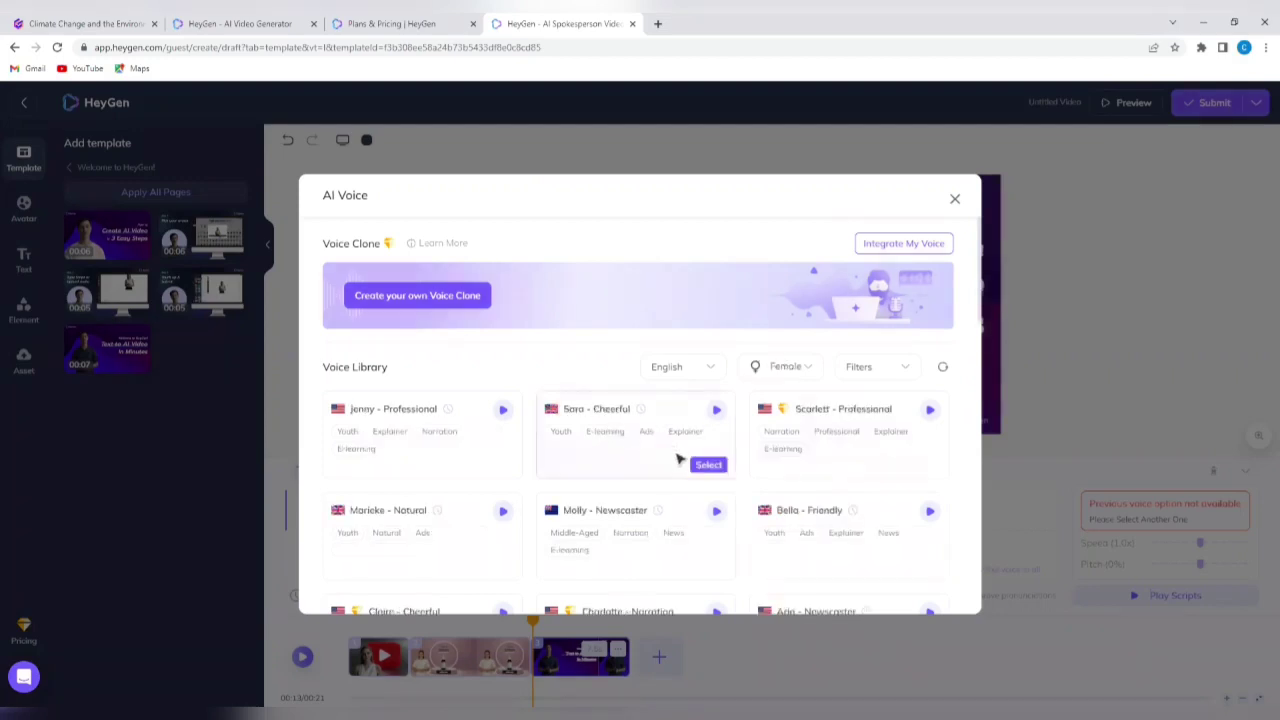
pyautogui.click(714, 467)
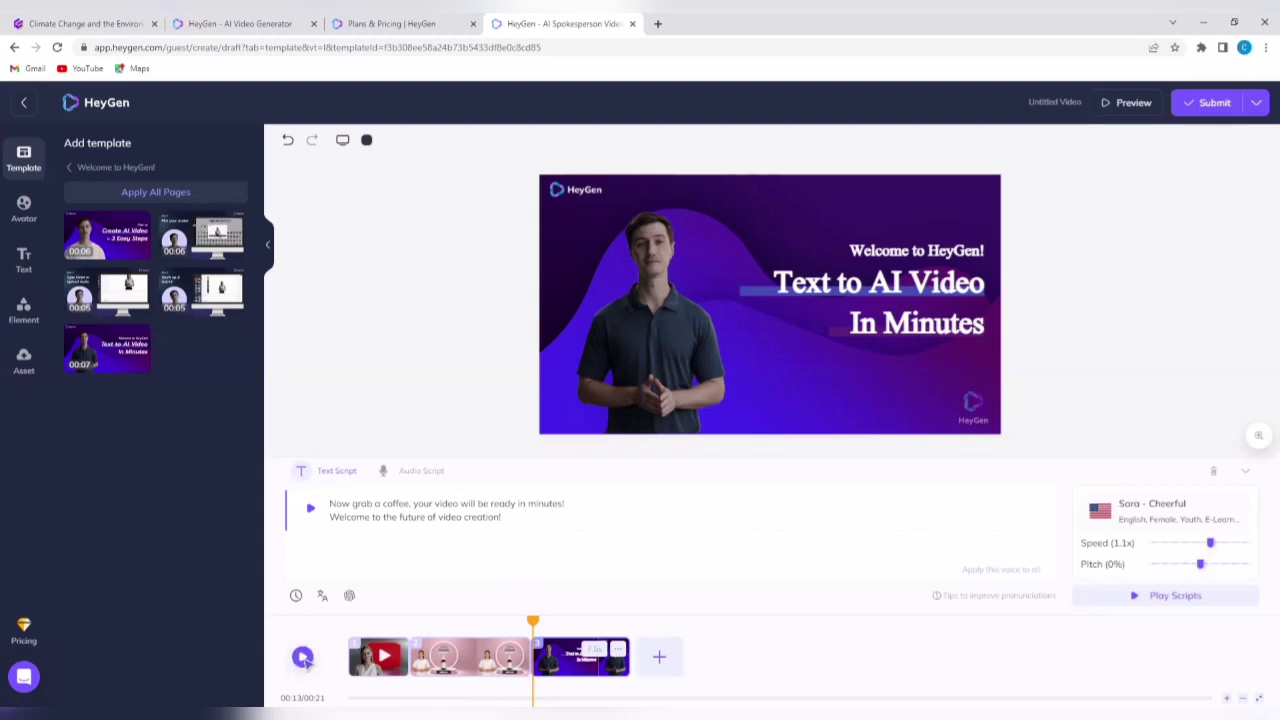
pyautogui.click(303, 658)
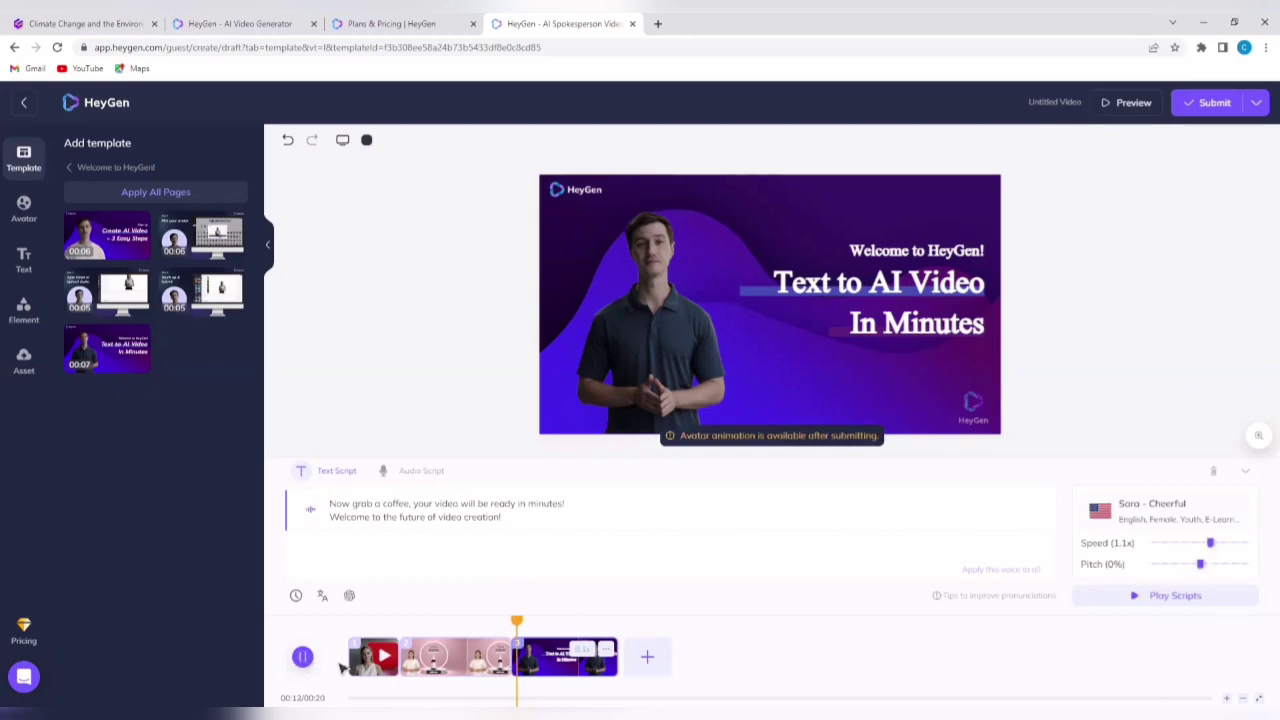
pyautogui.click(362, 664)
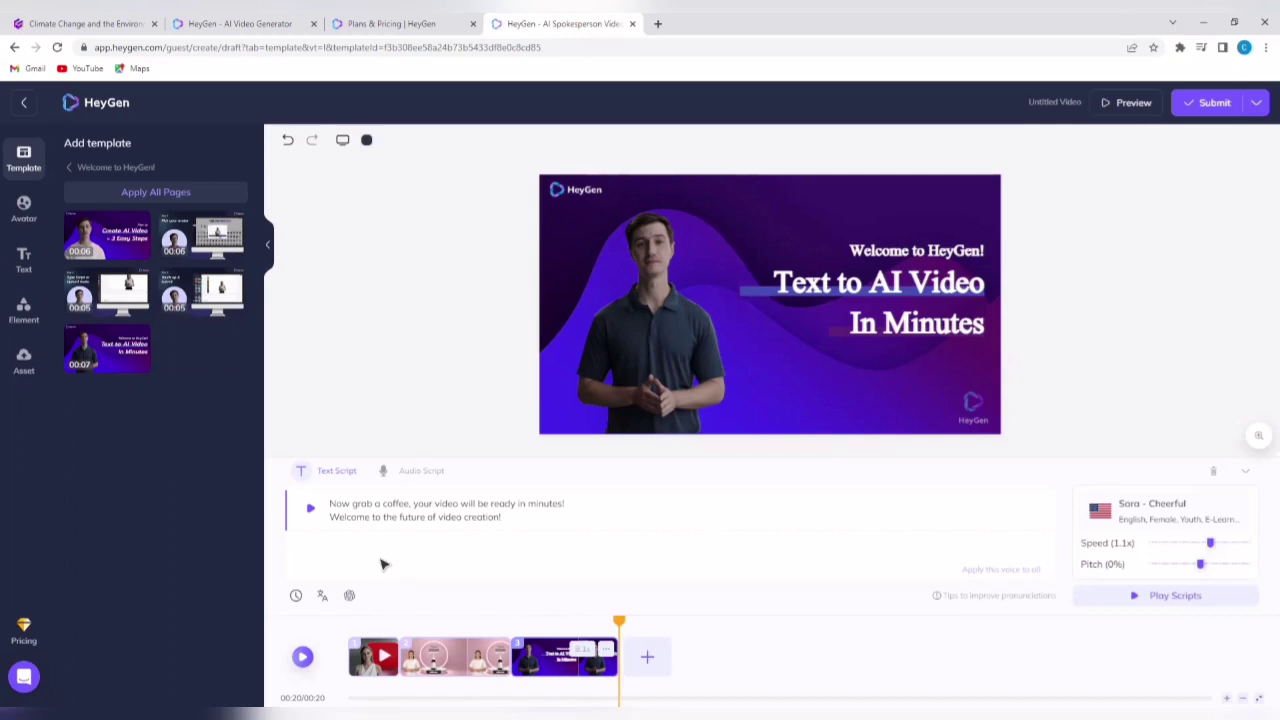
# Step: Play the full-size preview, pause on the serum scene, and reveal the extra submit options
pyautogui.click(1126, 108)
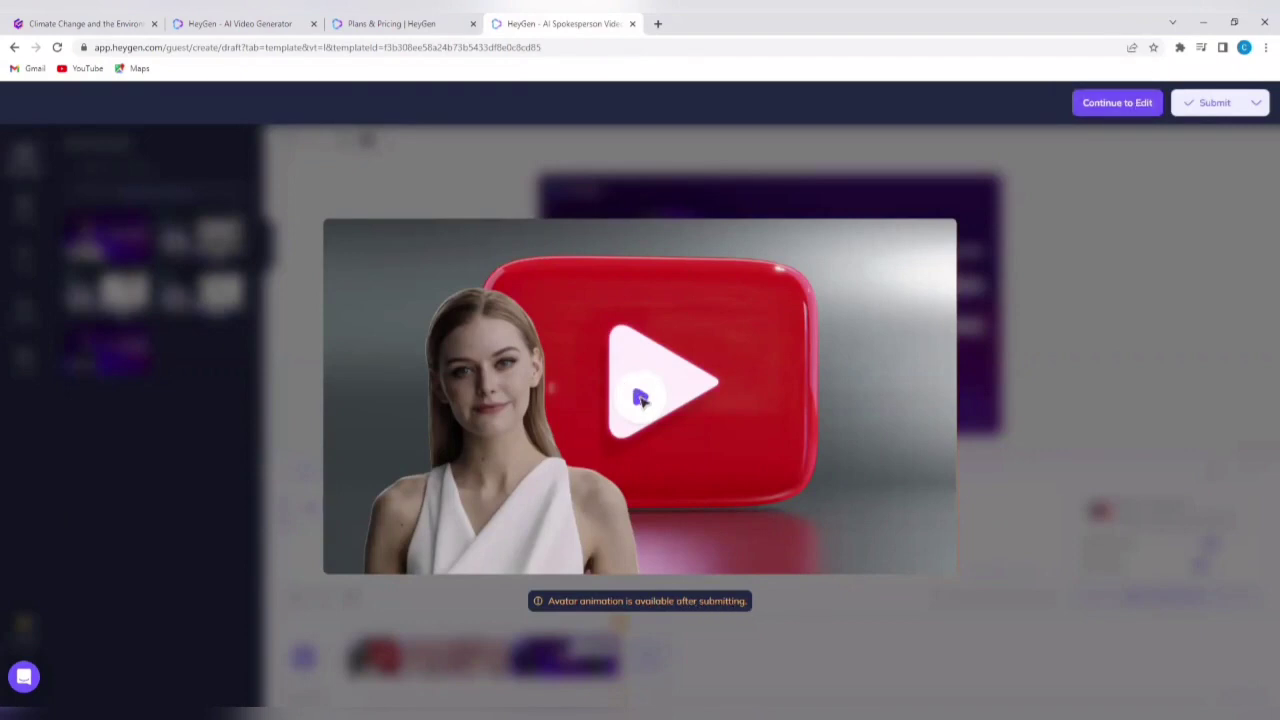
pyautogui.click(641, 398)
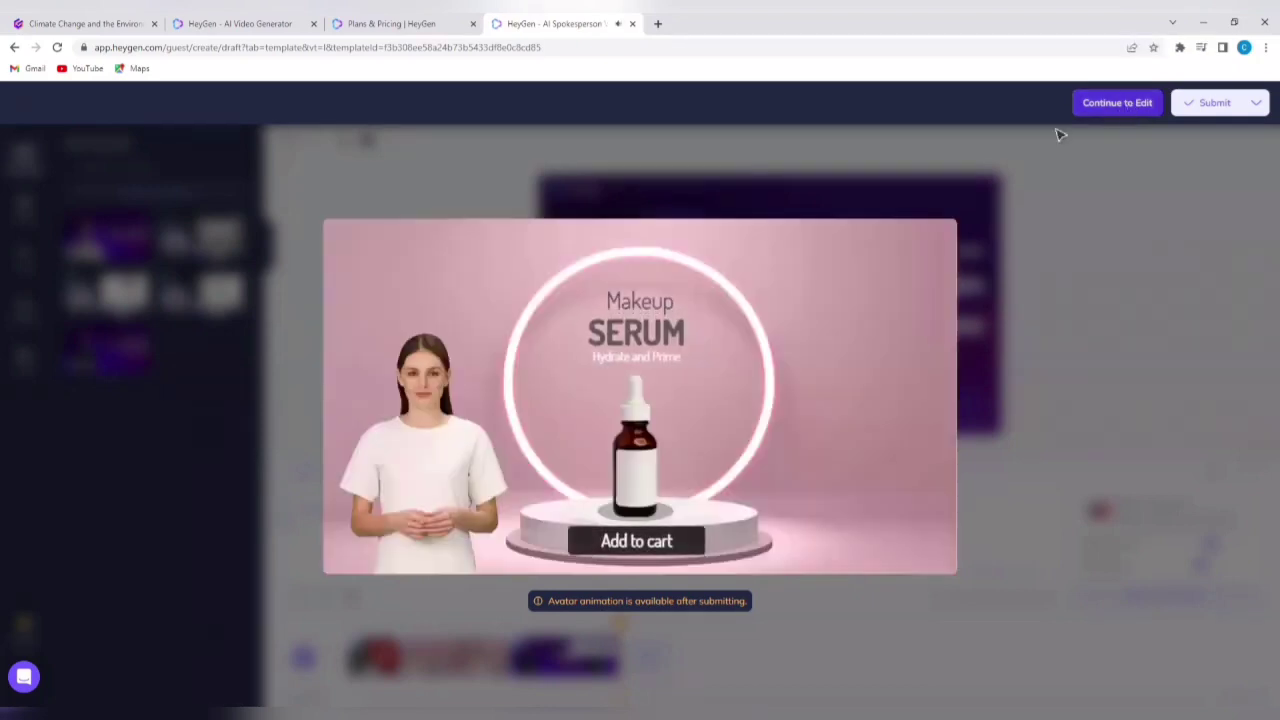
pyautogui.click(640, 398)
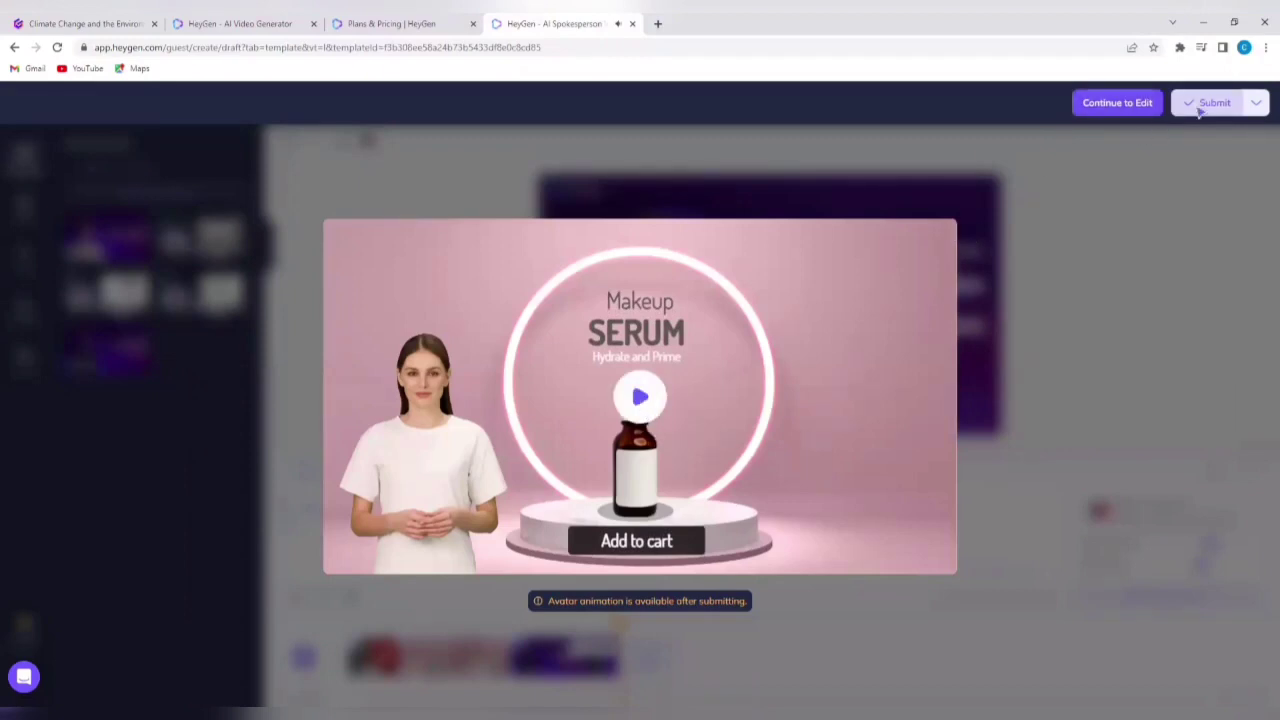
pyautogui.click(1256, 104)
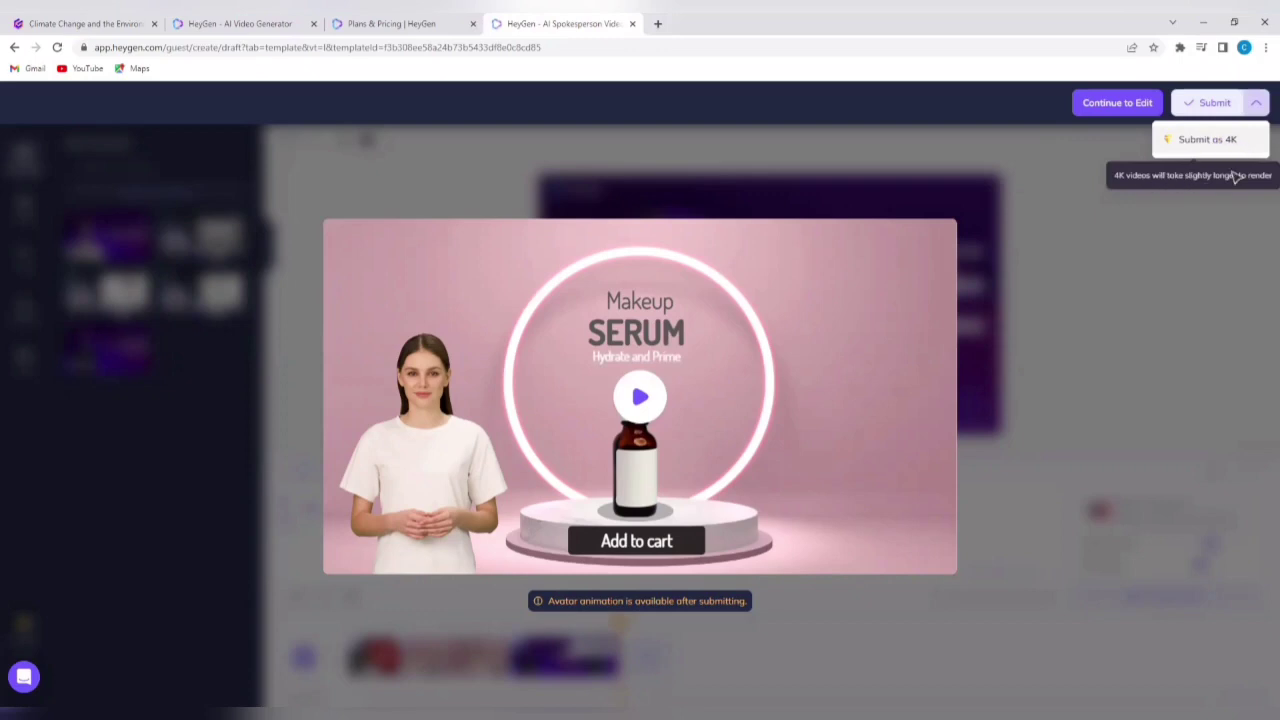
# Step: Submit the draft and begin entering an email in the trial-credit sign-up prompt
pyautogui.click(1207, 110)
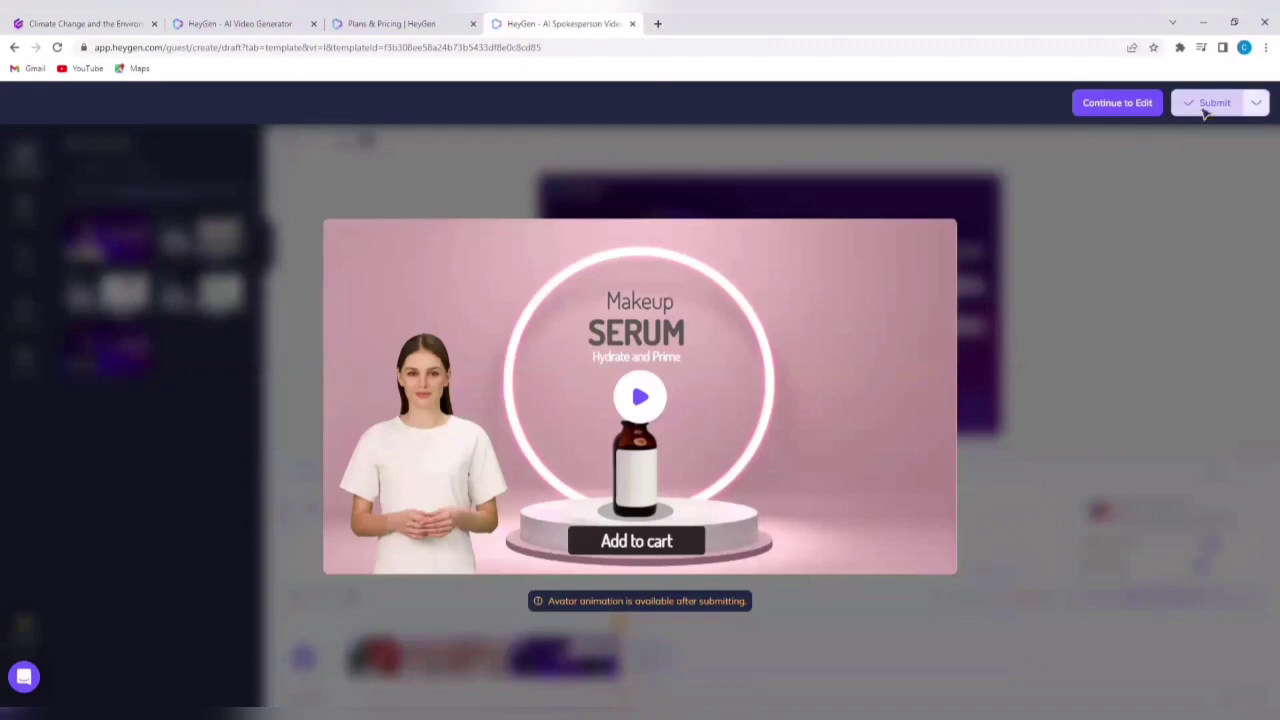
pyautogui.click(560, 305)
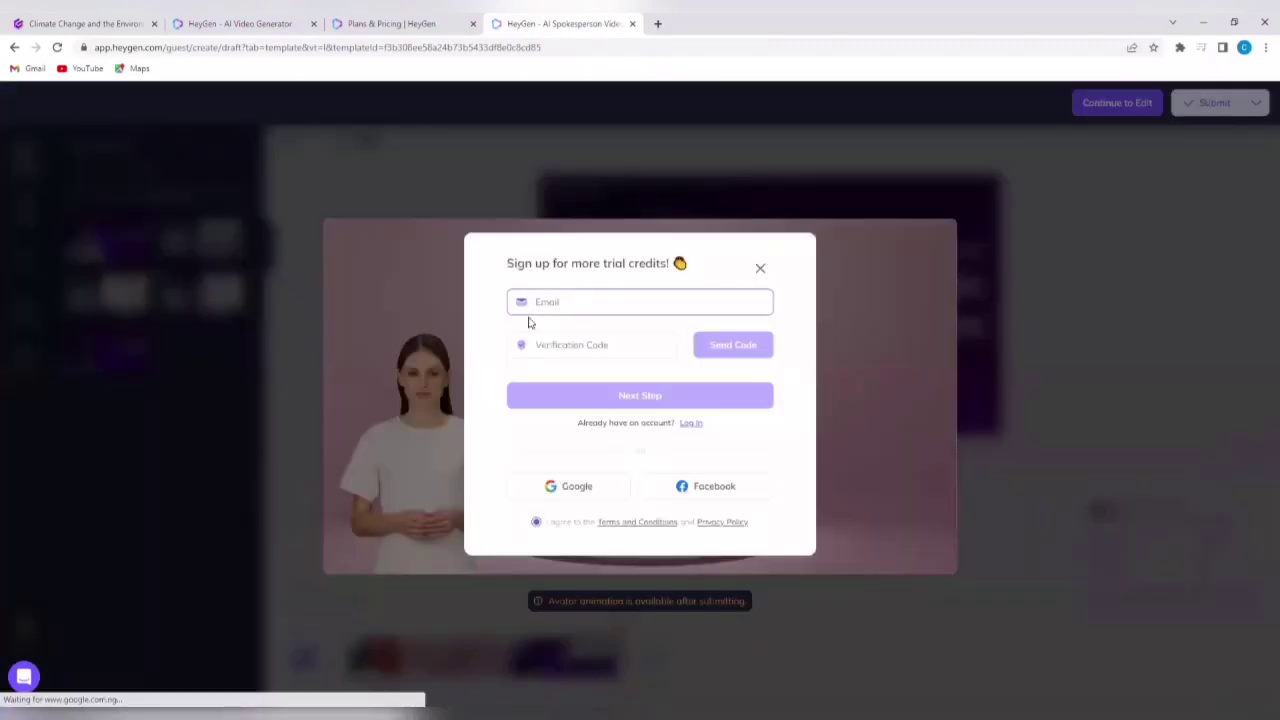
# Step: Sign in with a Google account to reach the 0.5-credit submit confirmation
pyautogui.click(594, 489)
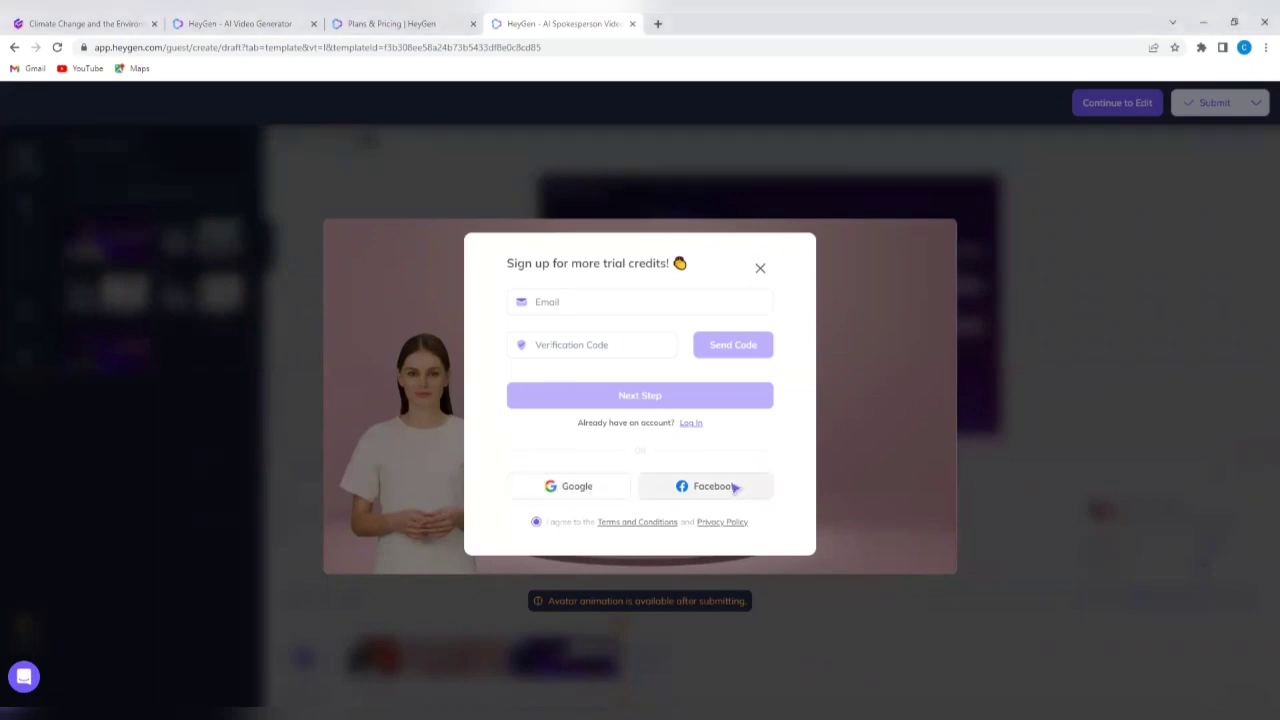
pyautogui.click(733, 487)
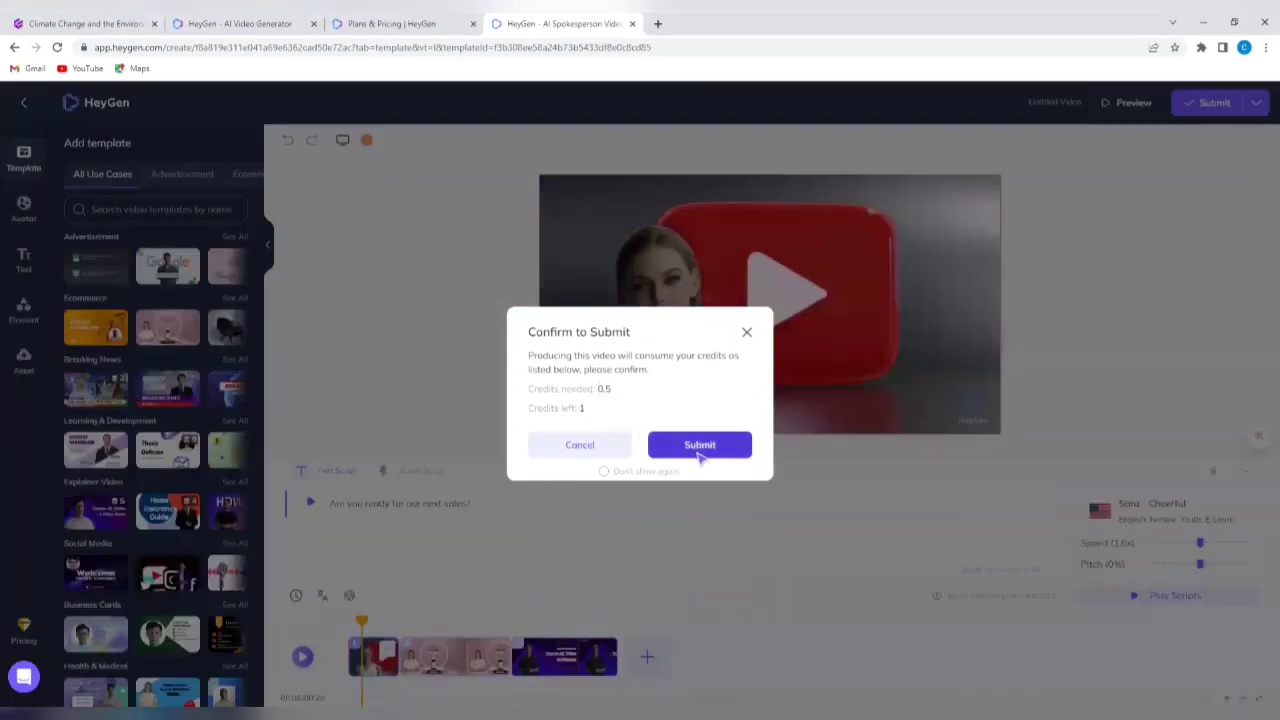
# Step: Confirm the 0.5-credit submission of the three-scene video for rendering
pyautogui.click(700, 448)
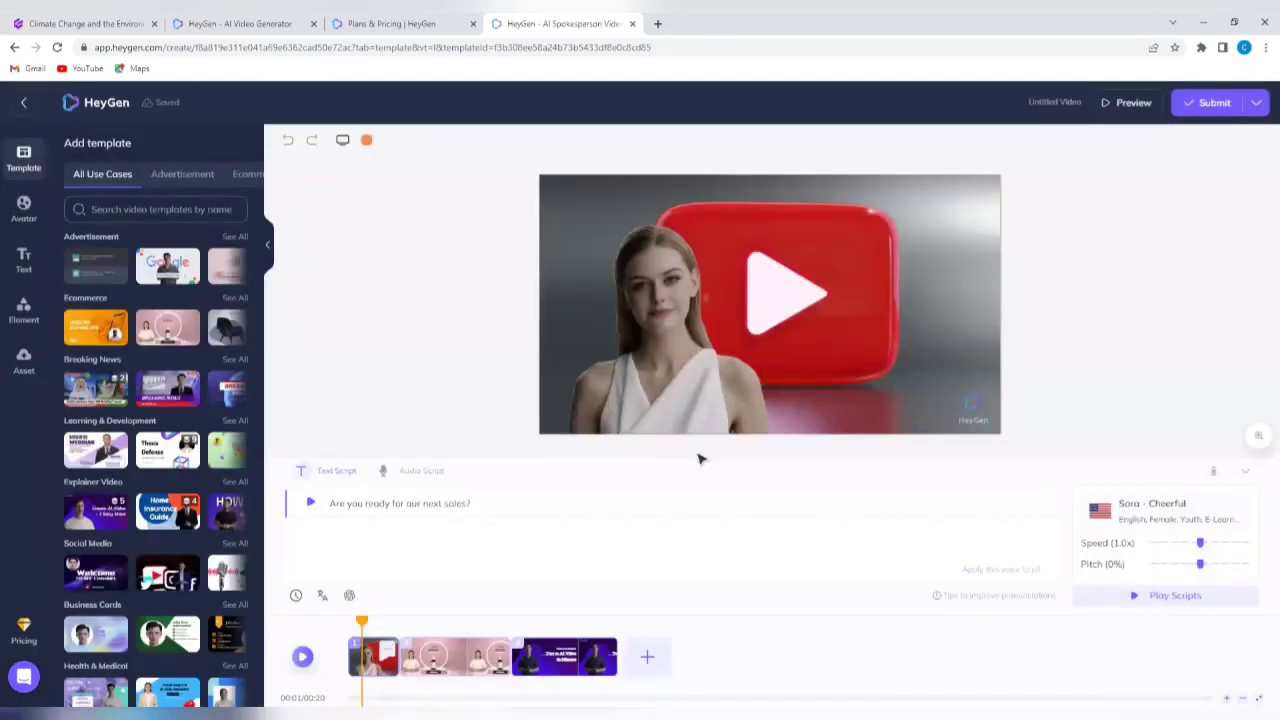